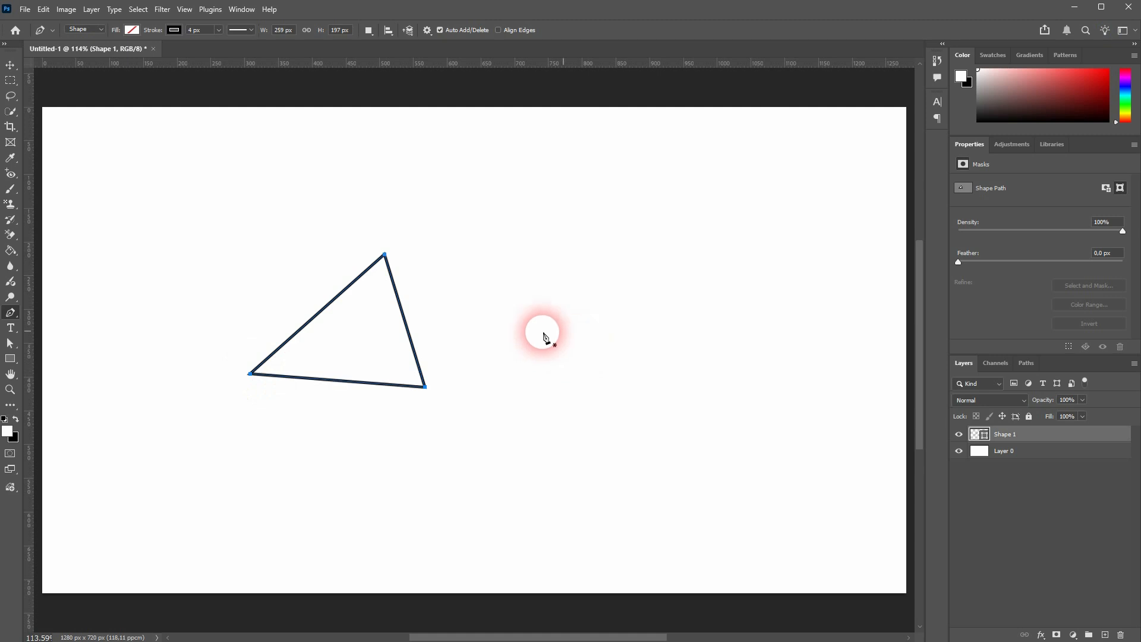
Draw a closed four-sided Pen tool shape about 162 by 206 px to the right of the triangle.
{"action": "left_click", "coordinate": [510, 387]}
{"action": "left_click", "coordinate": [619, 386]}
{"action": "left_click", "coordinate": [620, 257]}
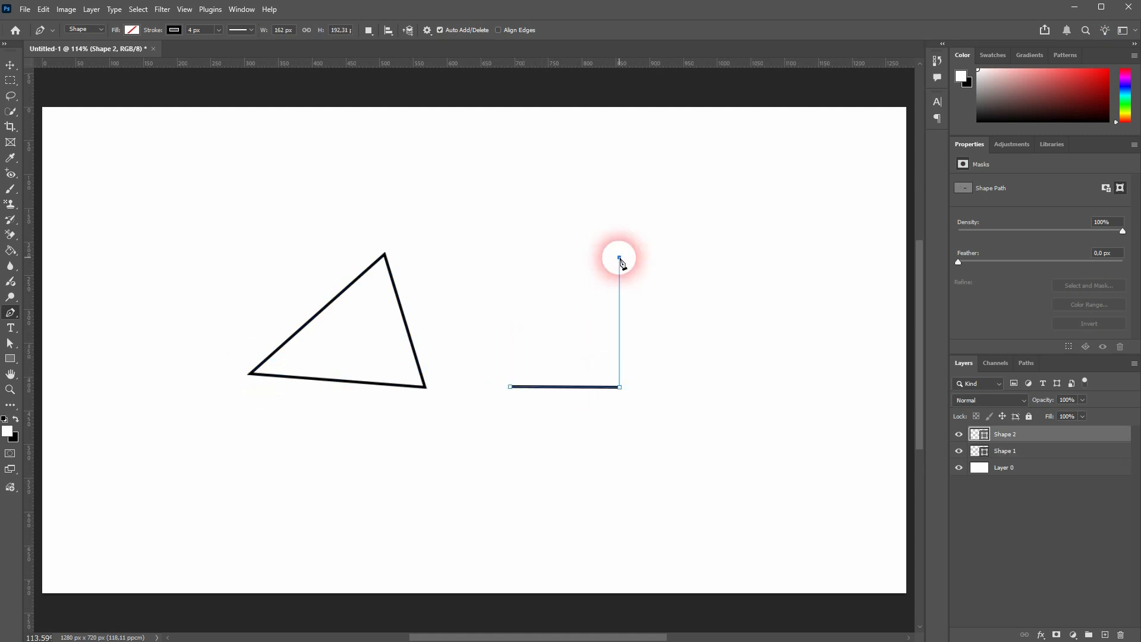
{"action": "left_click", "coordinate": [513, 247]}
{"action": "left_click", "coordinate": [511, 387]}
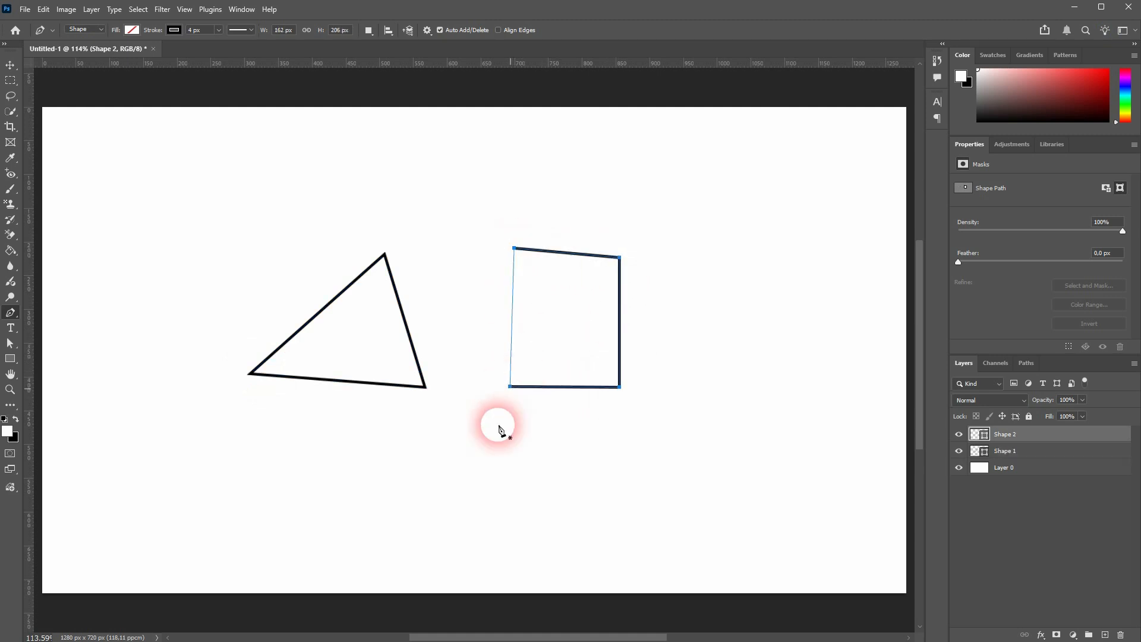
Draw a closed four-sided Pen tool shape about 254 by 175 px below the triangle.
{"action": "left_click", "coordinate": [257, 548]}
{"action": "left_click", "coordinate": [429, 548]}
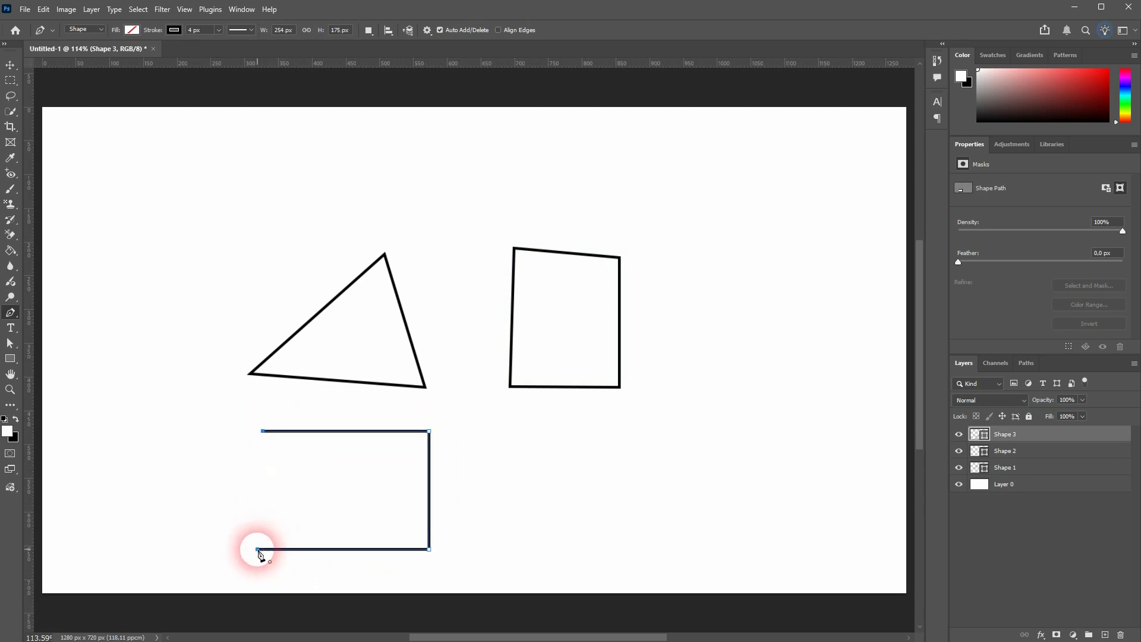
{"action": "left_click", "coordinate": [258, 550]}
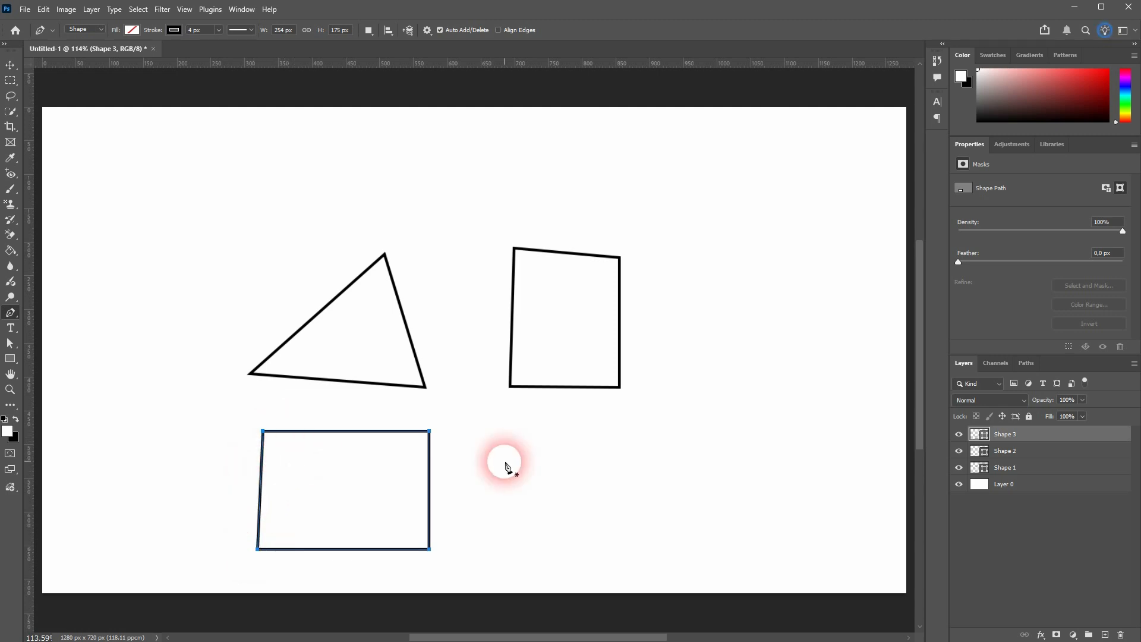
Draw a closed triangle about 333 by 167 px with the Pen tool in the lower middle of the canvas.
{"action": "left_click", "coordinate": [504, 545]}
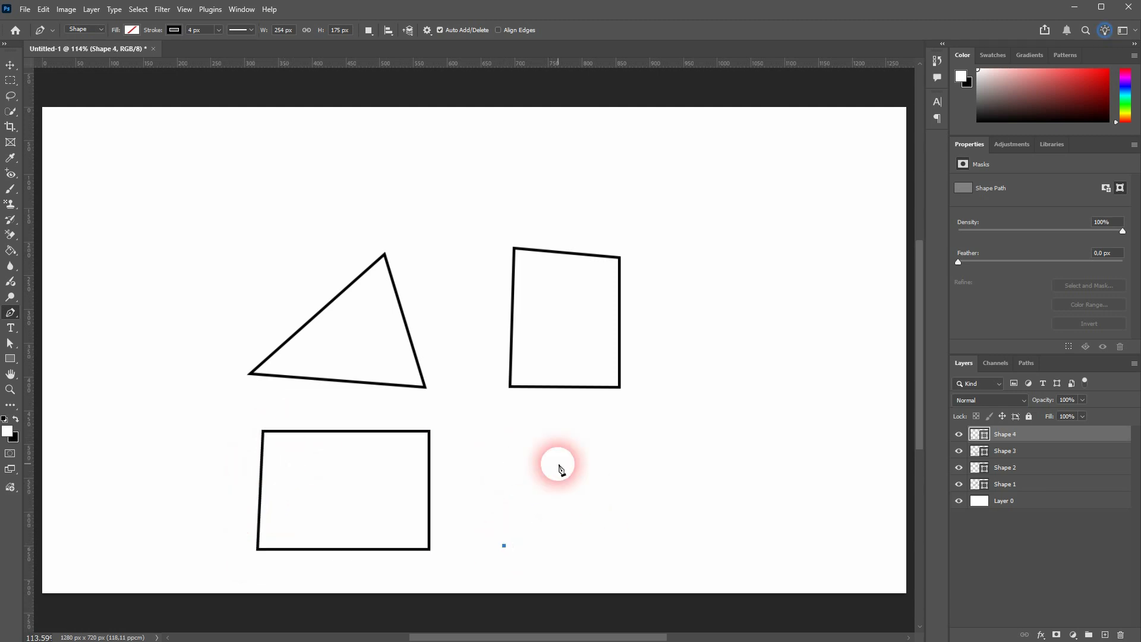
{"action": "left_click", "coordinate": [615, 434]}
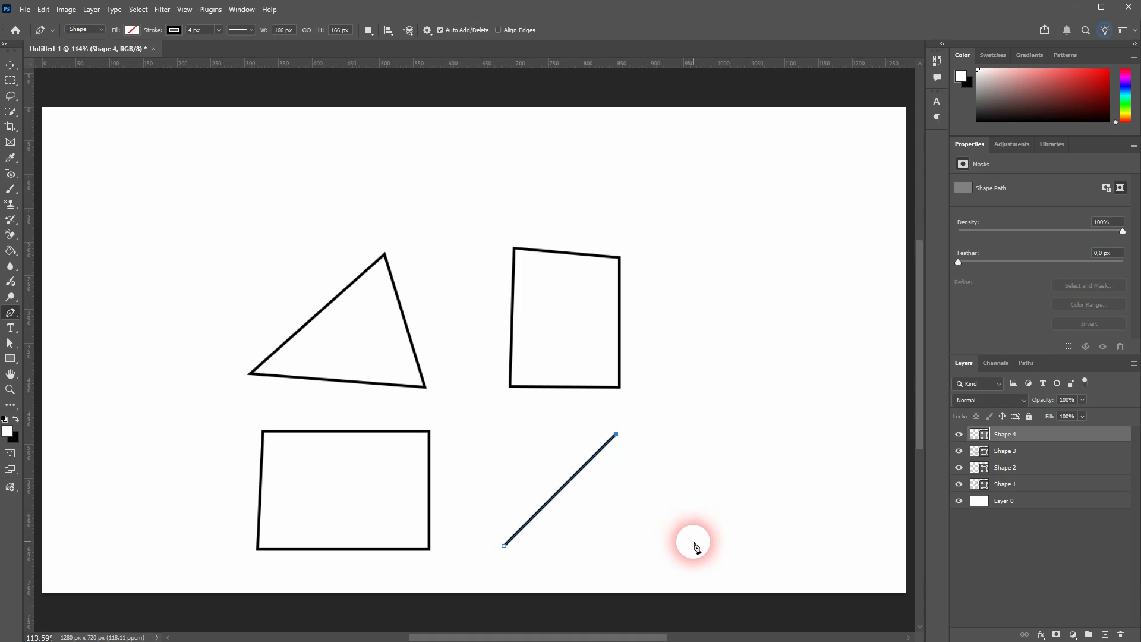
{"action": "left_click", "coordinate": [694, 511]}
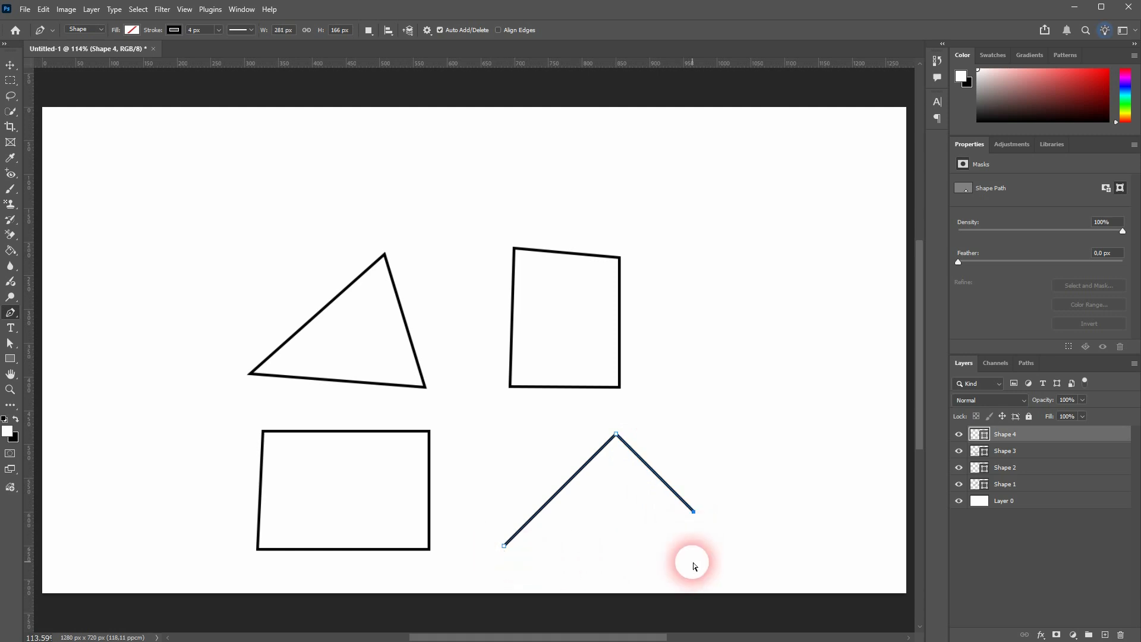
{"action": "left_click", "coordinate": [728, 547]}
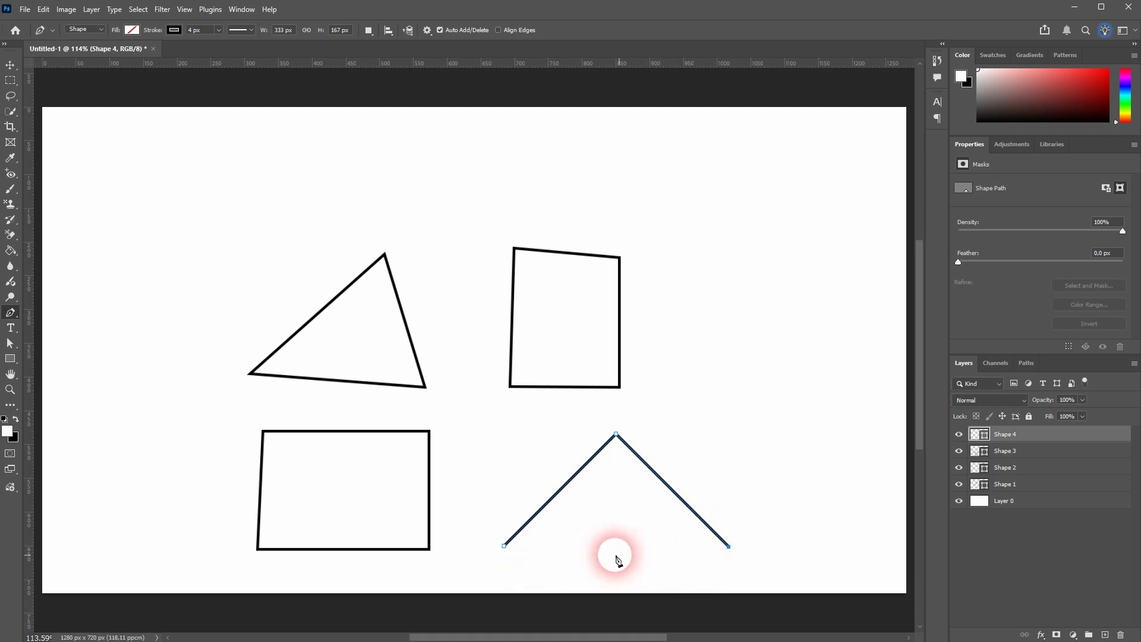
{"action": "left_click", "coordinate": [504, 545]}
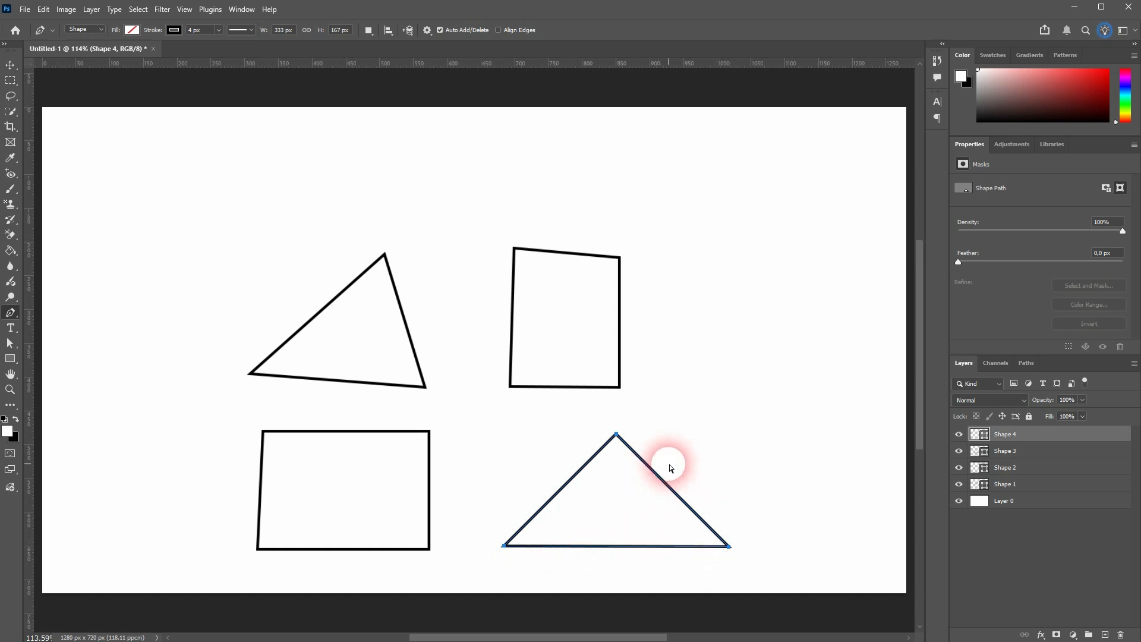
Undo all the drawn shapes until only the blank Layer 0 is left.
{"action": "key", "text": "ctrl+z"}
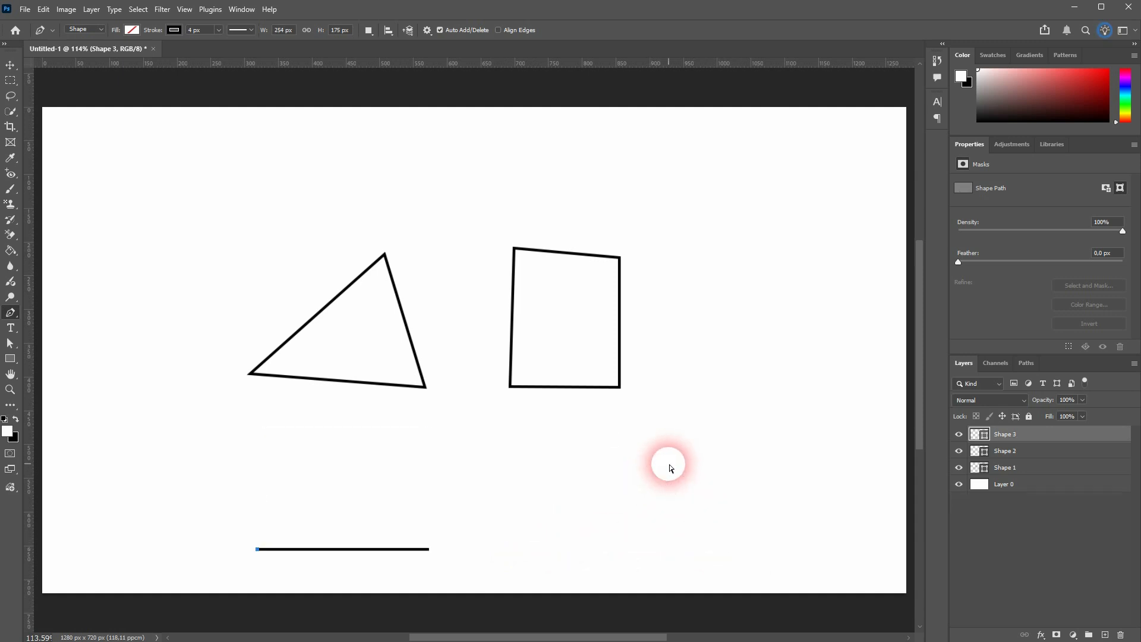
{"action": "key", "text": "ctrl+z"}
{"action": "key", "text": "ctrl+z"}
{"action": "key", "text": "ctrl+z"}
{"action": "key", "text": "ctrl+z"}
{"action": "key", "text": "ctrl+z"}
{"action": "key", "text": "ctrl+z"}
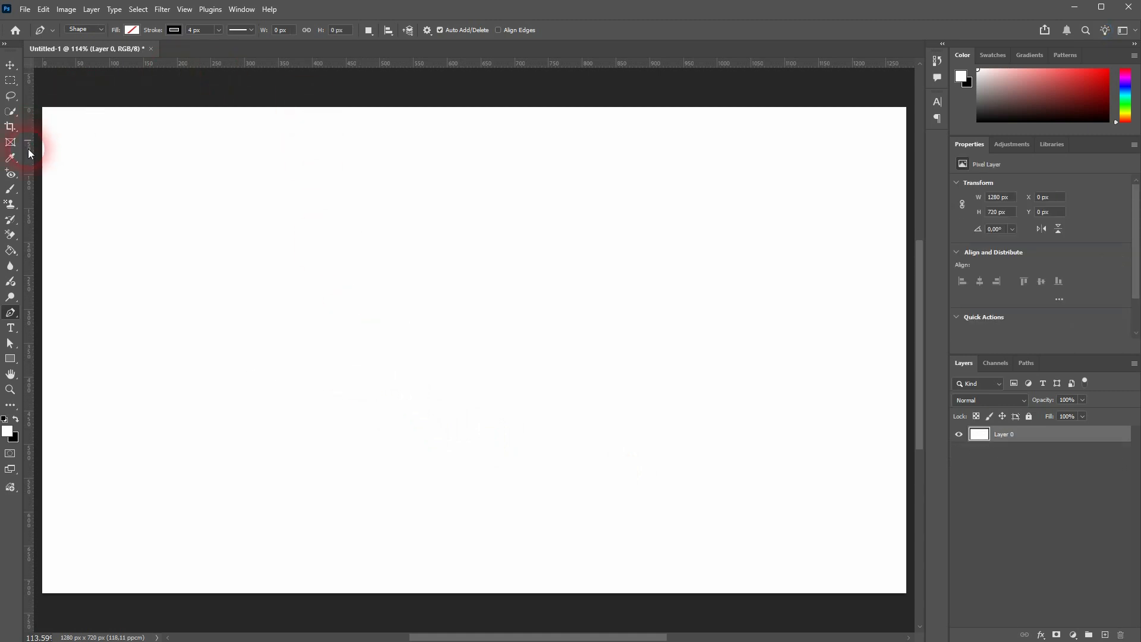
Place two vertical and two horizontal guides that frame an area of about 179 by 227 px on the canvas.
{"action": "left_click_drag", "start_coordinate": [28, 148], "coordinate": [253, 230]}
{"action": "left_click_drag", "start_coordinate": [351, 59], "coordinate": [279, 208]}
{"action": "left_click_drag", "start_coordinate": [31, 284], "coordinate": [373, 308]}
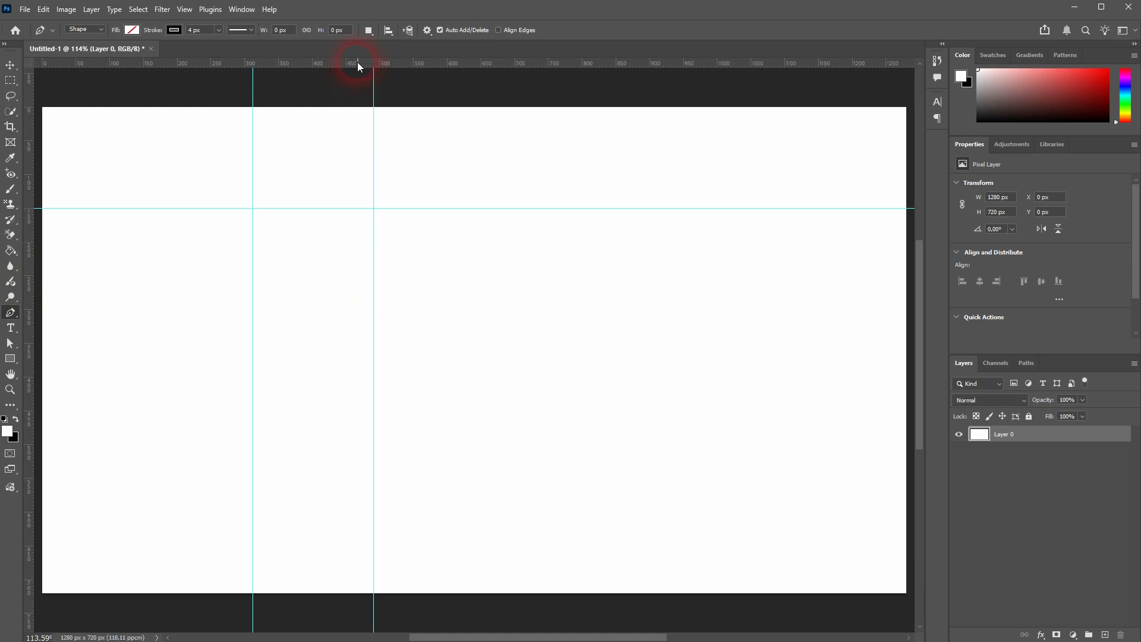
{"action": "left_click_drag", "start_coordinate": [356, 62], "coordinate": [285, 361]}
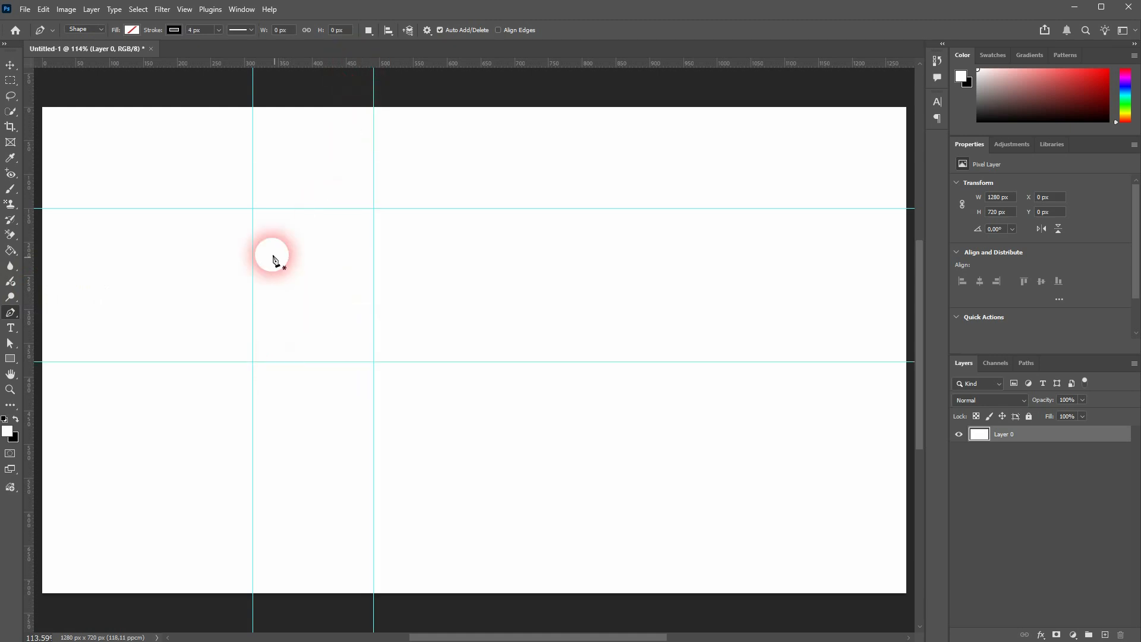
Draw the top and right edges of a rectangle along the guides, redoing the third point so it sits on the lower guide intersection.
{"action": "left_click", "coordinate": [253, 208]}
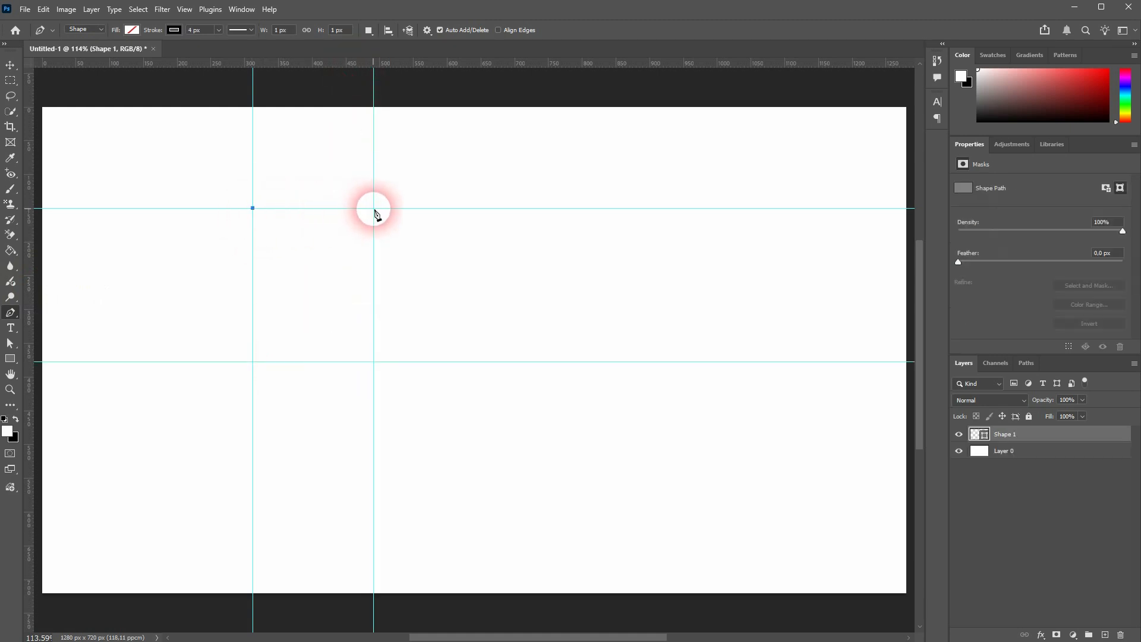
{"action": "left_click", "coordinate": [373, 208]}
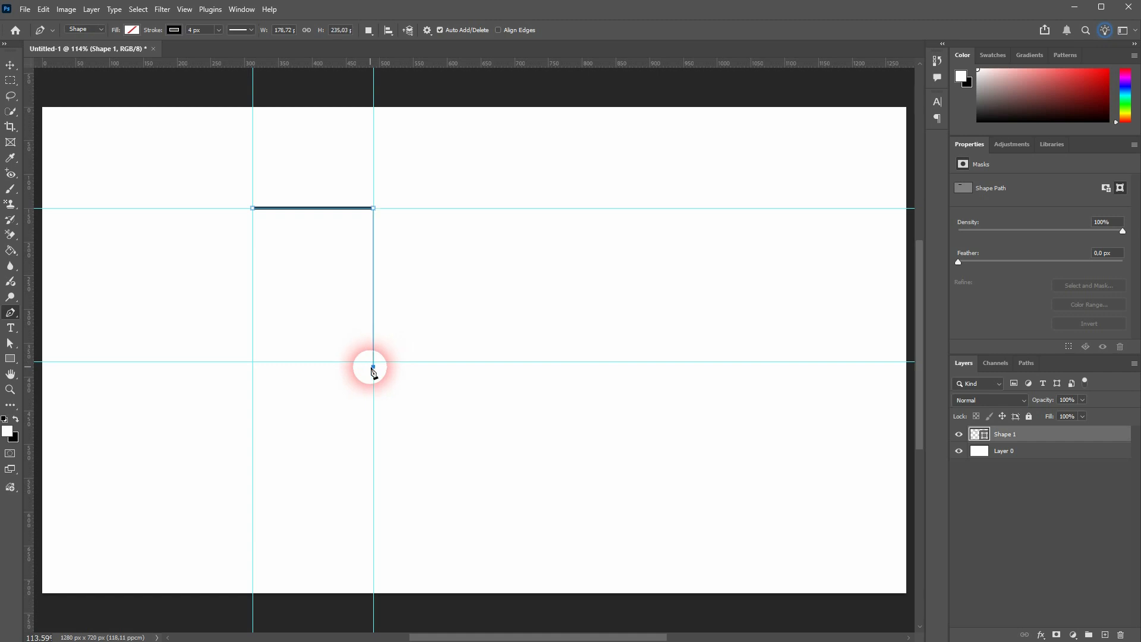
{"action": "left_click", "coordinate": [370, 366]}
{"action": "scroll", "coordinate": [372, 364], "scroll_direction": "left", "scroll_amount": 2}
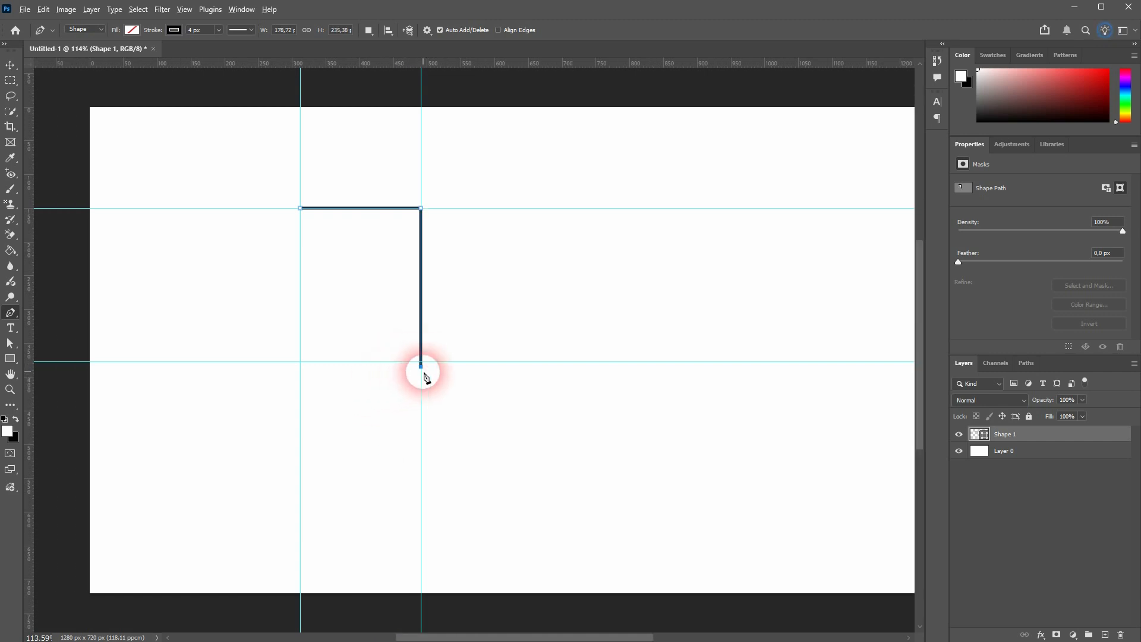
{"action": "scroll", "coordinate": [424, 373], "scroll_direction": "up", "scroll_amount": 5}
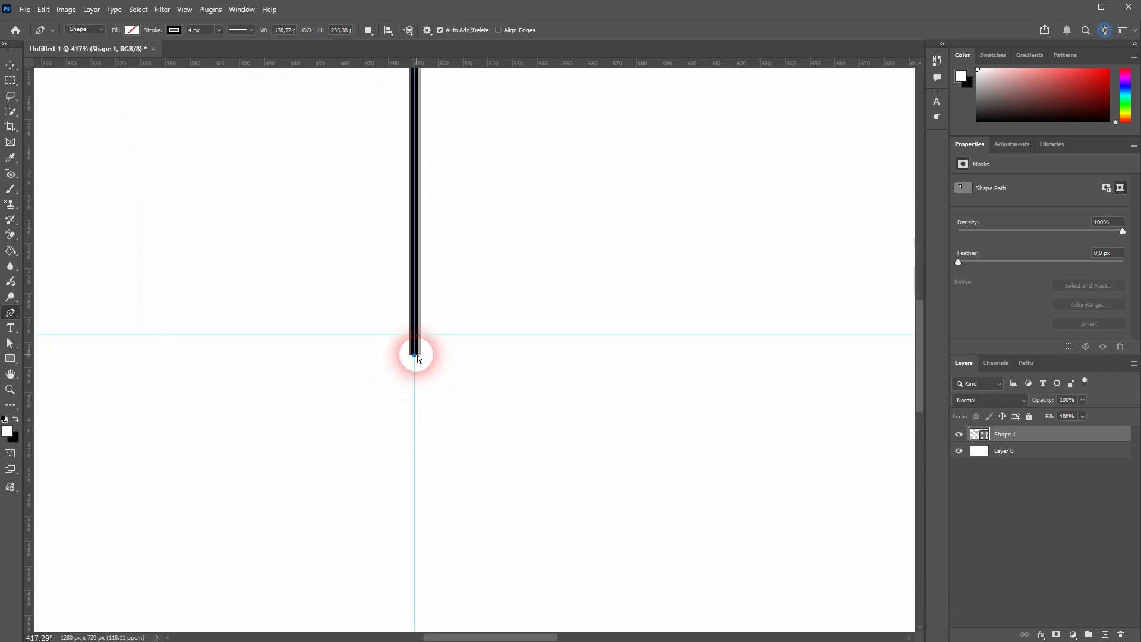
{"action": "key", "text": "ctrl+z"}
{"action": "key", "text": "ctrl+shift+z"}
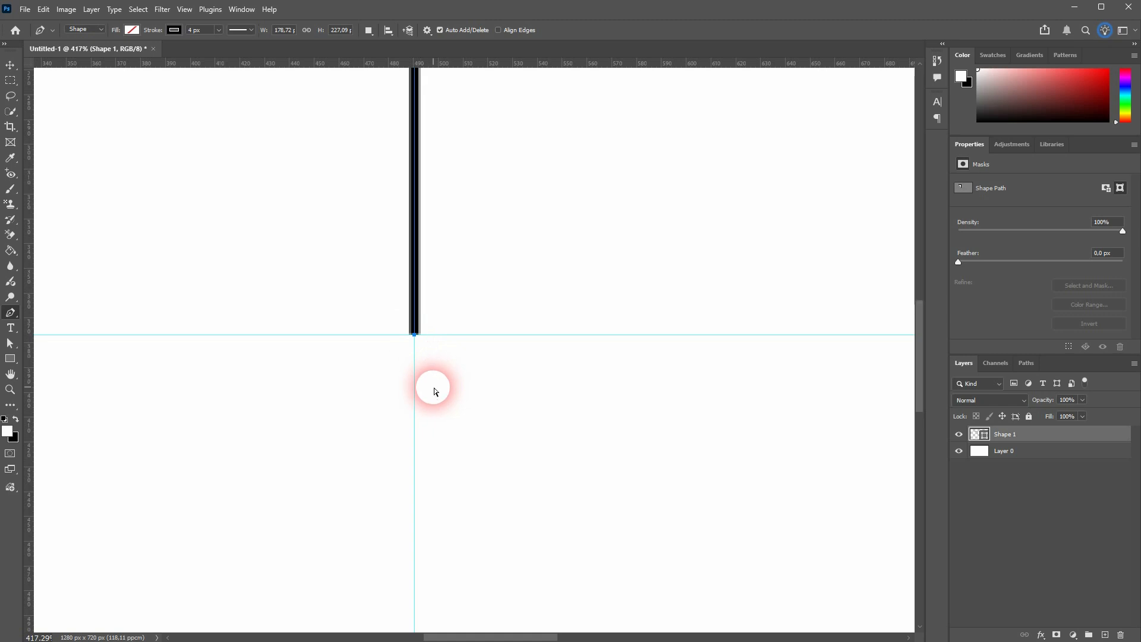
Add the lower-left corner at the guide intersection and close the path to complete the rectangle of about 179 by 227 px.
{"action": "scroll", "coordinate": [425, 387], "scroll_direction": "right", "scroll_amount": 1}
{"action": "left_click_drag", "start_coordinate": [497, 637], "coordinate": [416, 619]}
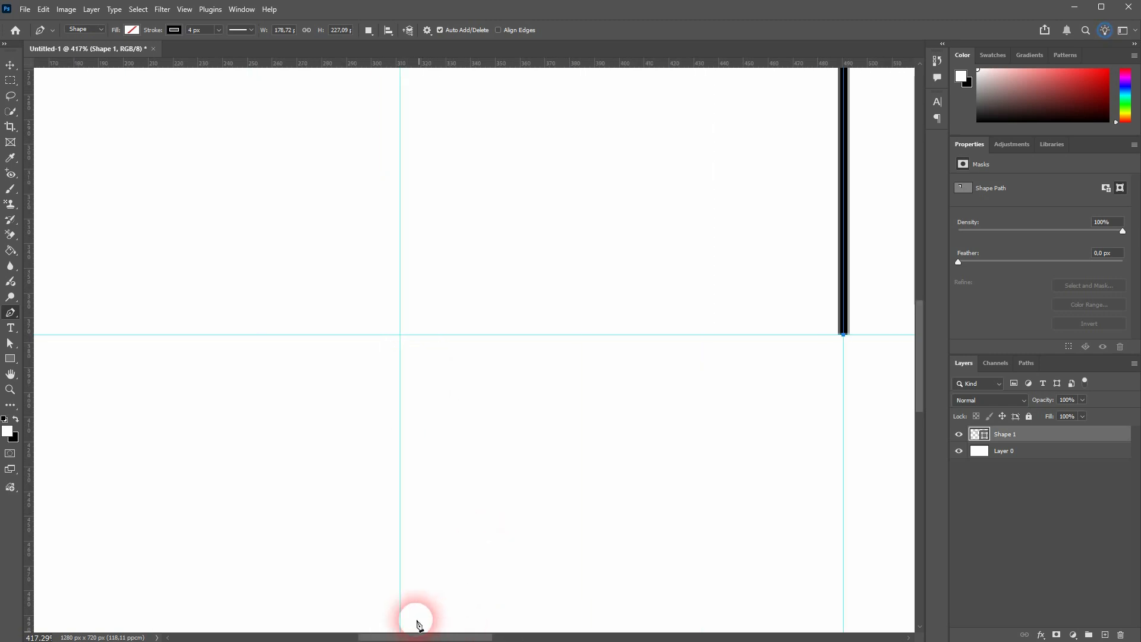
{"action": "left_click", "coordinate": [401, 337]}
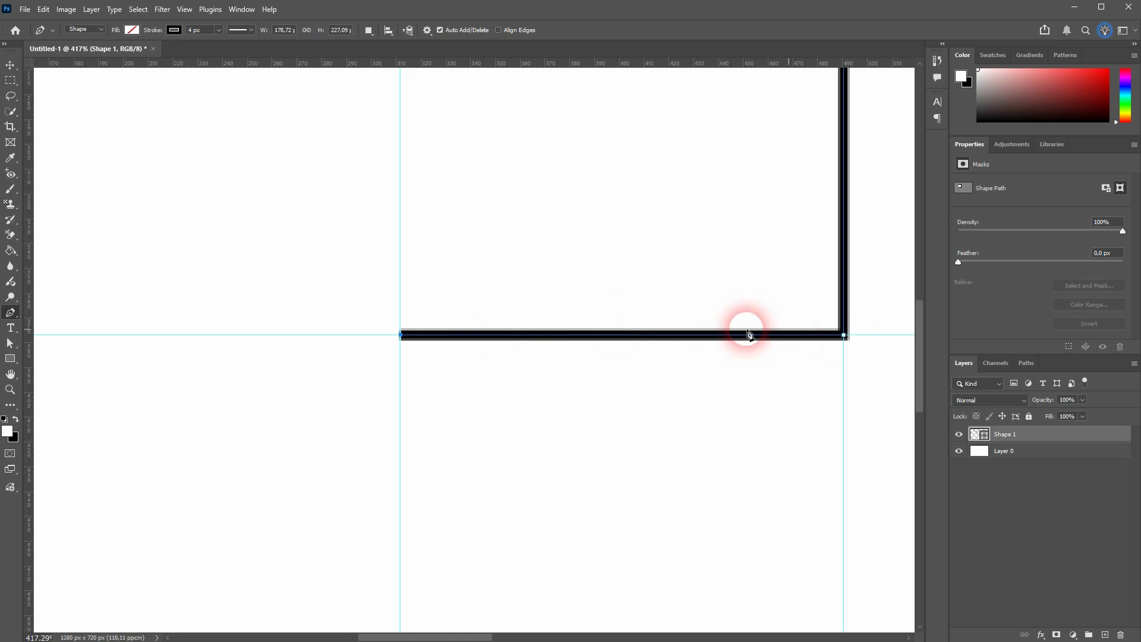
{"action": "scroll", "coordinate": [466, 259], "scroll_direction": "up", "scroll_amount": 5}
{"action": "scroll", "coordinate": [466, 260], "scroll_direction": "down", "scroll_amount": 1}
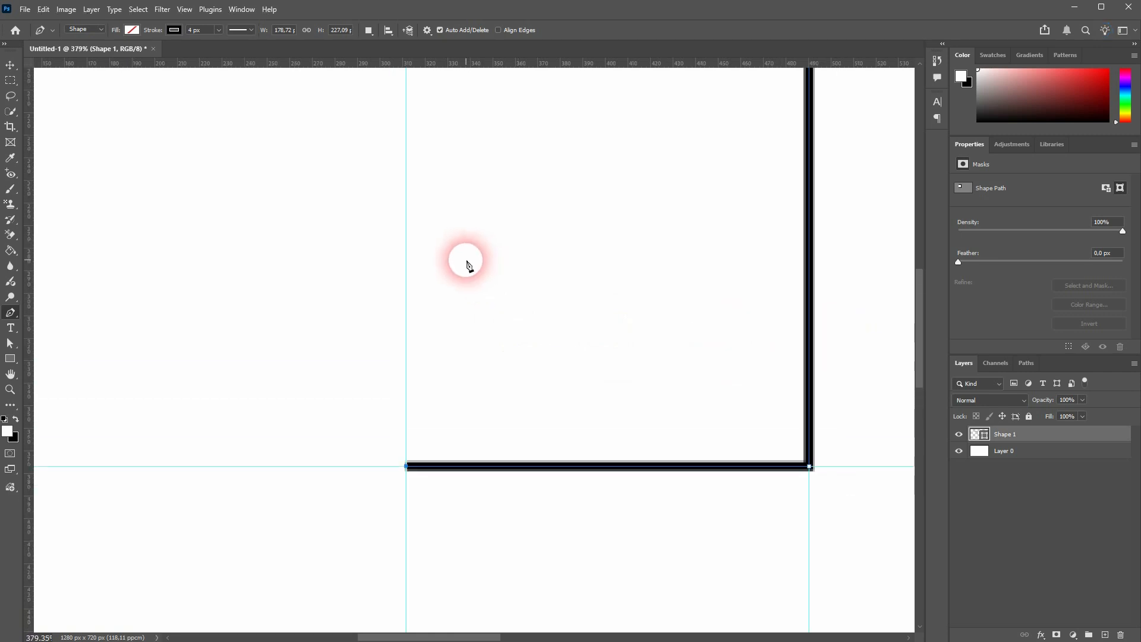
{"action": "scroll", "coordinate": [466, 259], "scroll_direction": "down", "scroll_amount": 1}
{"action": "scroll", "coordinate": [466, 259], "scroll_direction": "up", "scroll_amount": 3}
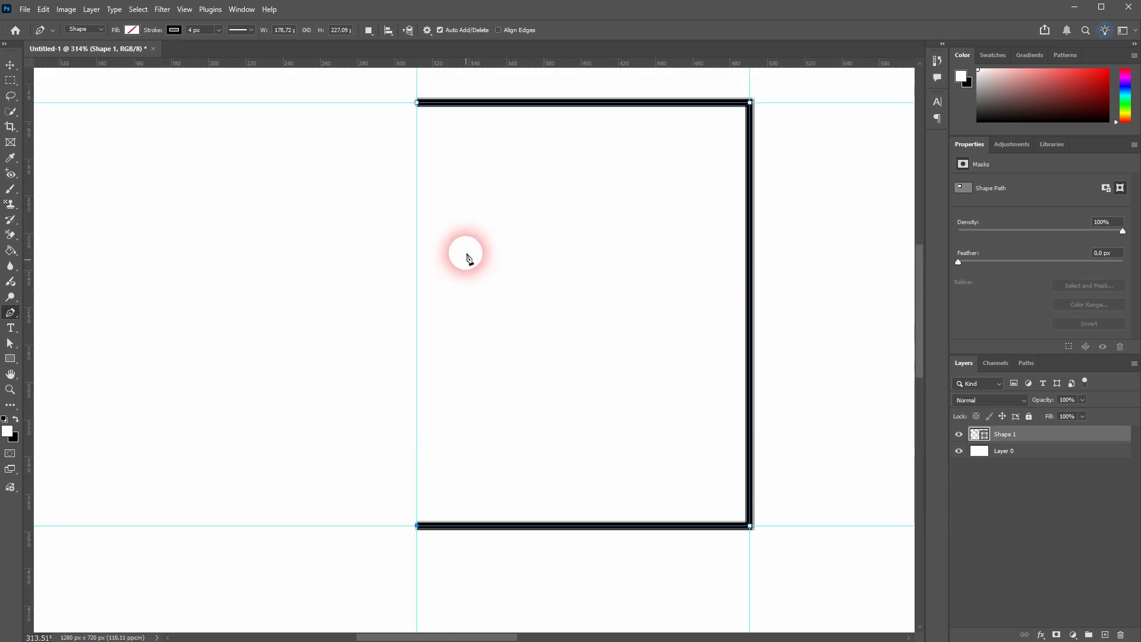
{"action": "left_click", "coordinate": [418, 104]}
{"action": "key", "text": "ctrl+0"}
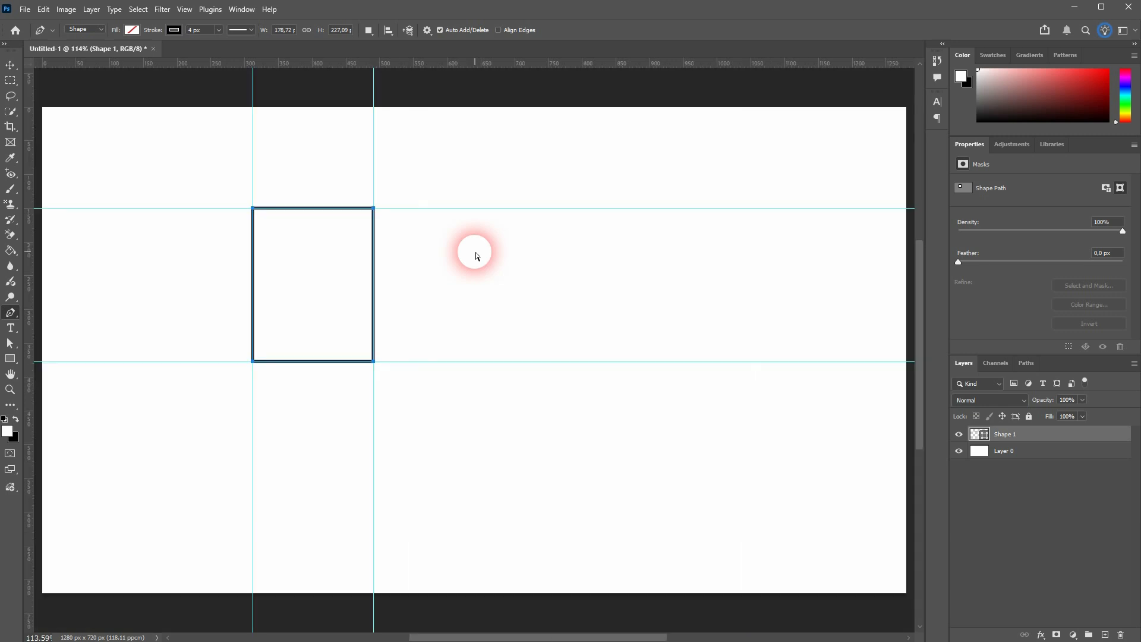
{"action": "left_click", "coordinate": [184, 10]}
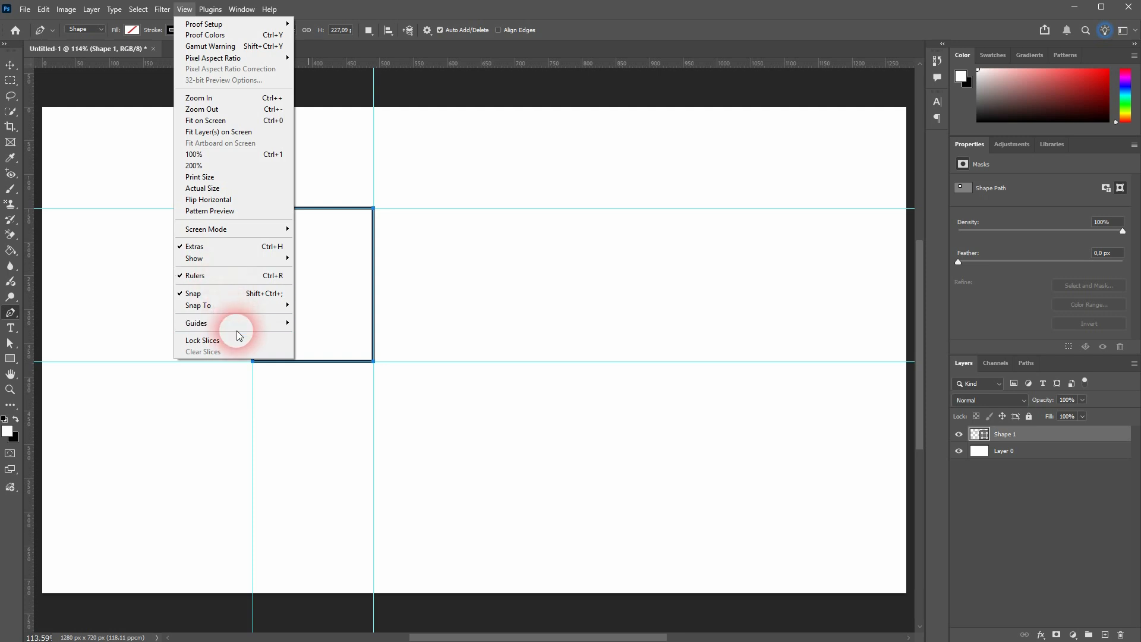
{"action": "mouse_move", "coordinate": [234, 326]}
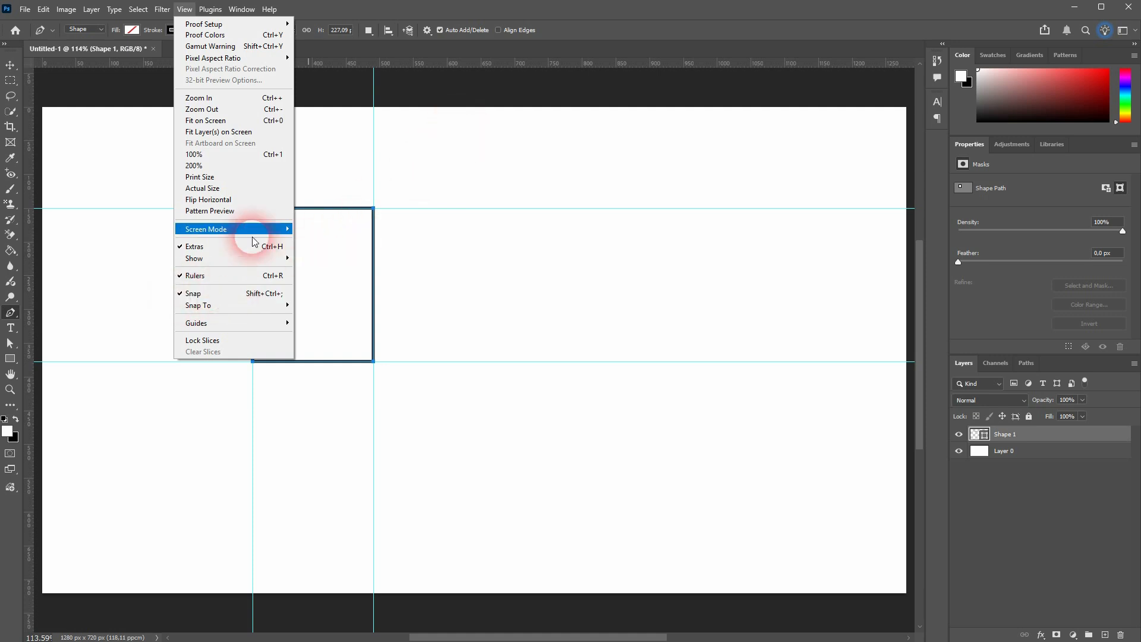
{"action": "left_click", "coordinate": [530, 56]}
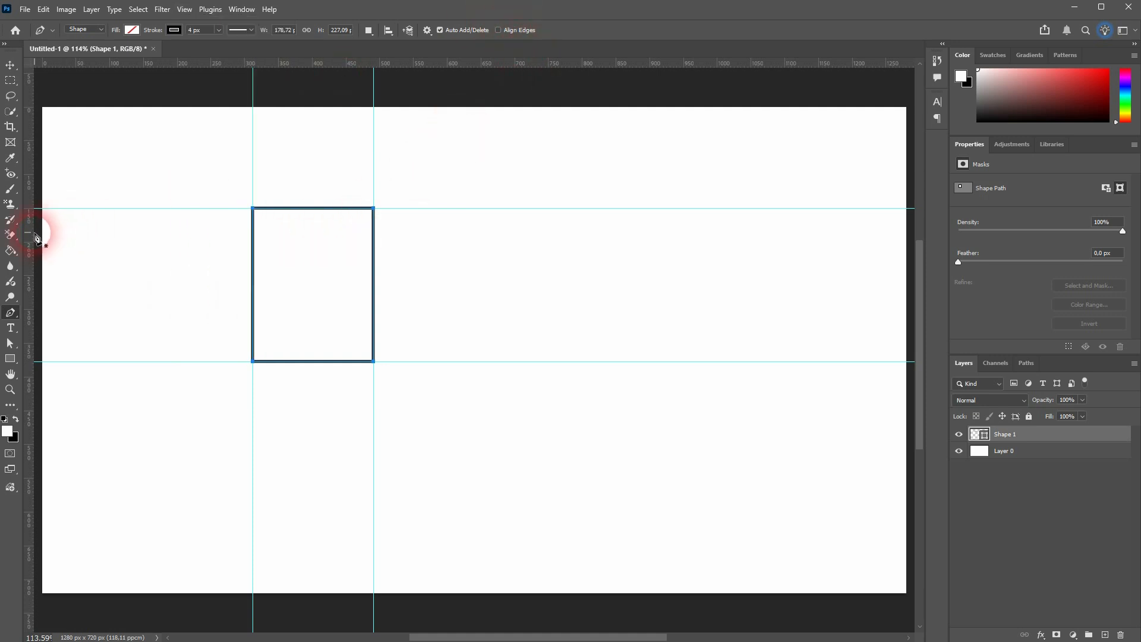
Add two vertical guides to the right of the rectangle, at about 695 px and 860 px.
{"action": "left_click_drag", "start_coordinate": [30, 233], "coordinate": [512, 294]}
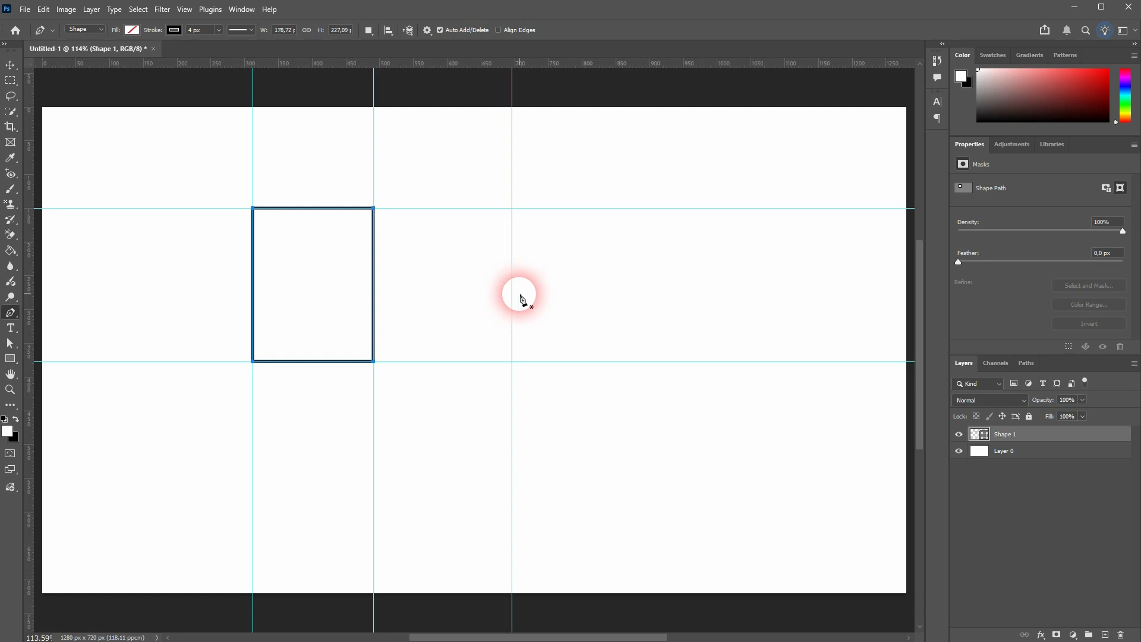
{"action": "left_click_drag", "start_coordinate": [28, 242], "coordinate": [623, 322]}
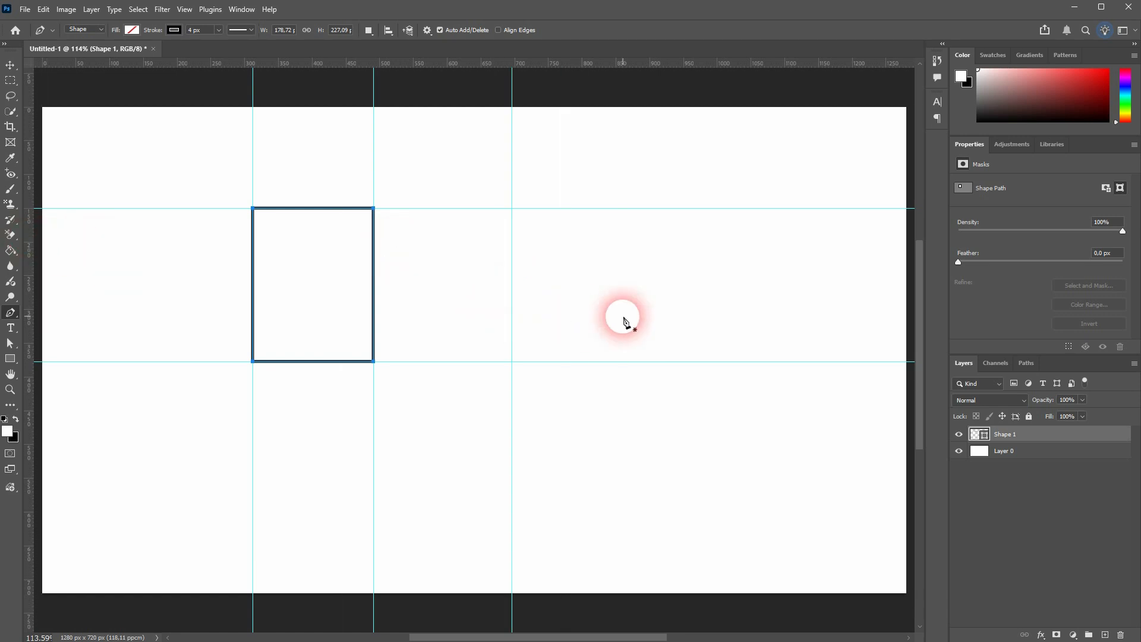
Turn off snapping for the document.
{"action": "left_click", "coordinate": [184, 9]}
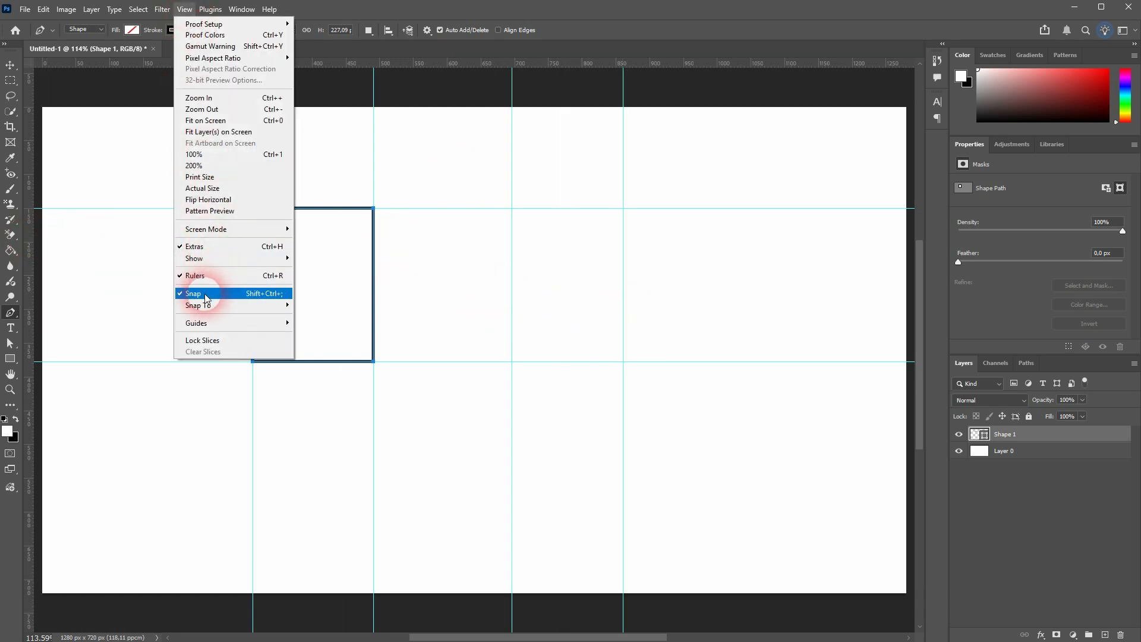
{"action": "left_click", "coordinate": [205, 293]}
{"action": "left_click", "coordinate": [185, 10]}
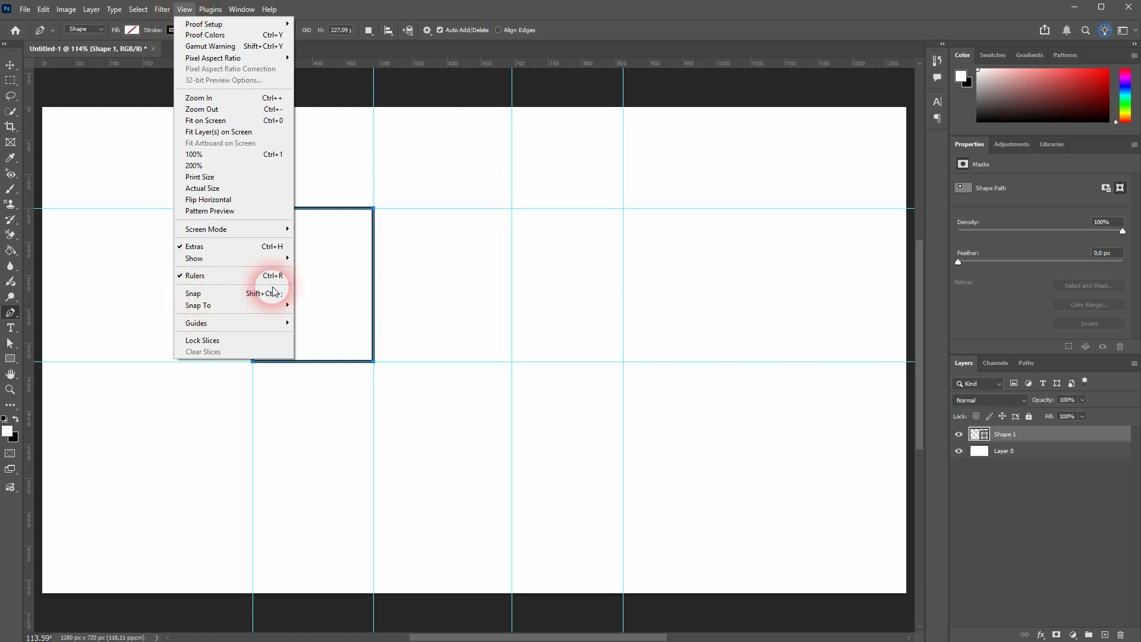
{"action": "left_click", "coordinate": [690, 44]}
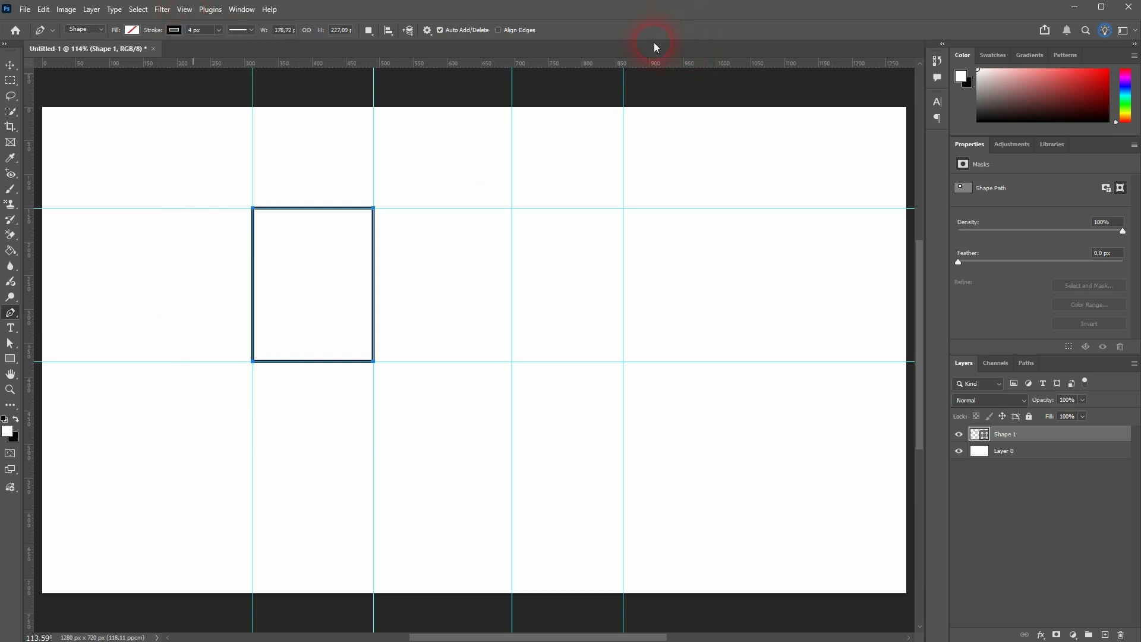
Draw a second closed rectangle of about 164 by 226 px with the Pen tool along the new guides.
{"action": "left_click", "coordinate": [513, 209]}
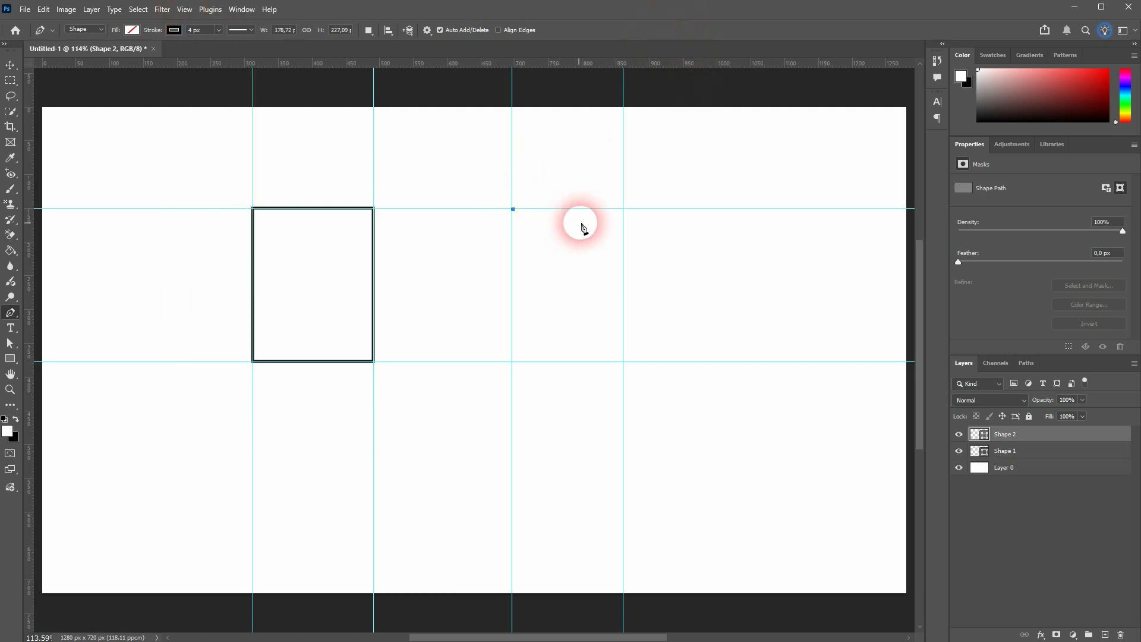
{"action": "left_click", "coordinate": [623, 209]}
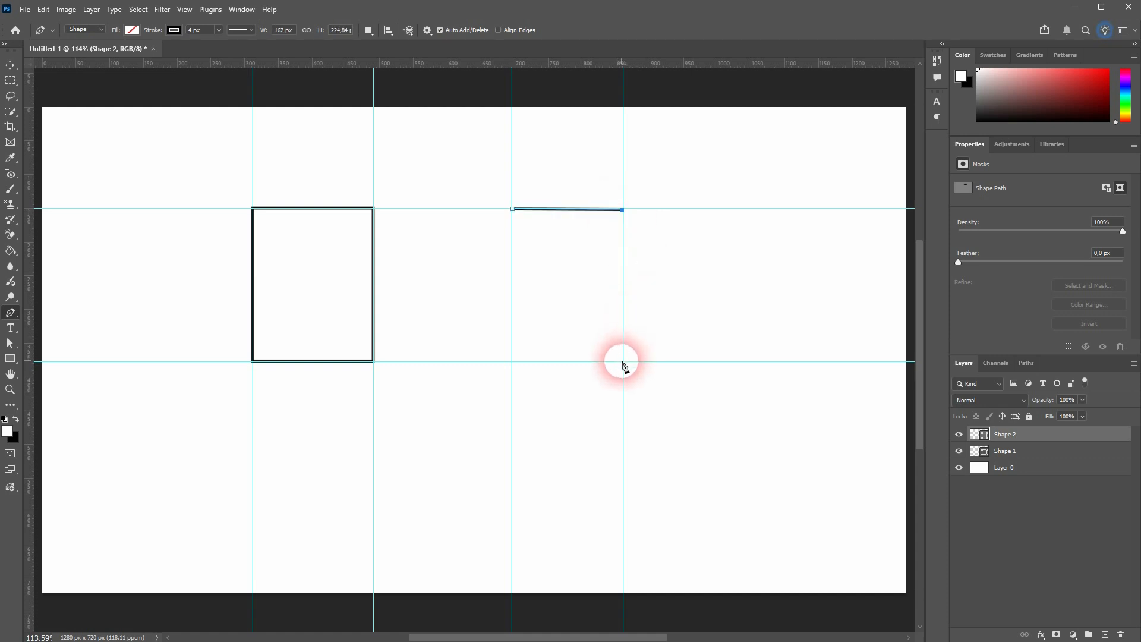
{"action": "left_click", "coordinate": [622, 362]}
{"action": "left_click", "coordinate": [512, 362]}
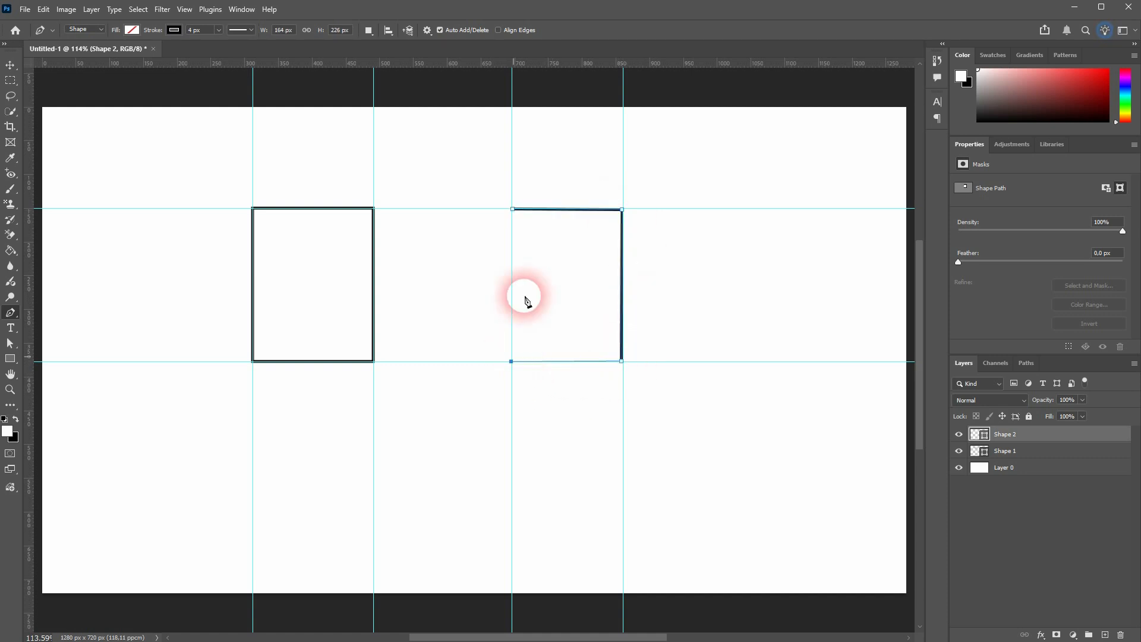
{"action": "left_click", "coordinate": [513, 211]}
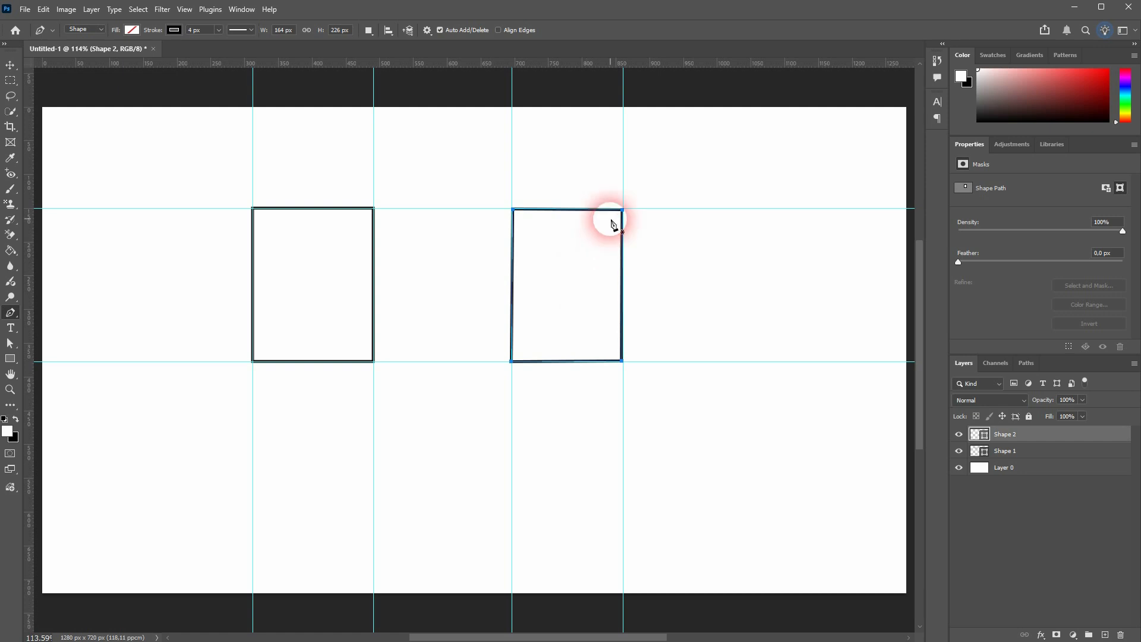
Compare how closely the edges and corners of the two rectangles follow the guides.
{"action": "scroll", "coordinate": [642, 232], "scroll_direction": "left", "scroll_amount": 2}
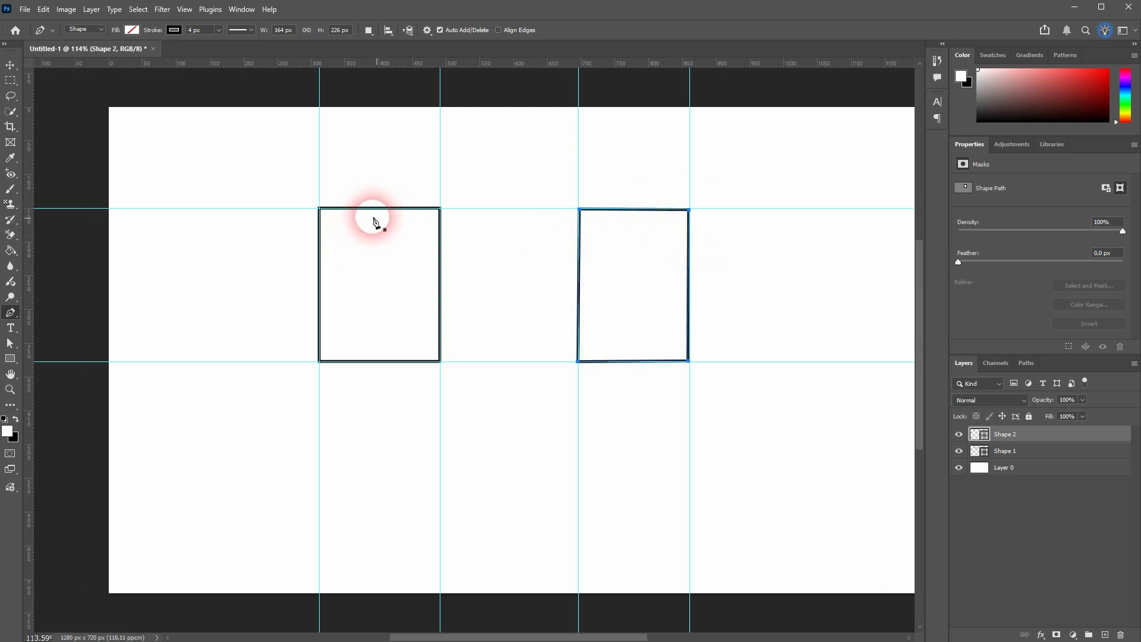
{"action": "scroll", "coordinate": [333, 214], "scroll_direction": "up", "scroll_amount": 3}
{"action": "scroll", "coordinate": [341, 219], "scroll_direction": "up", "scroll_amount": 3}
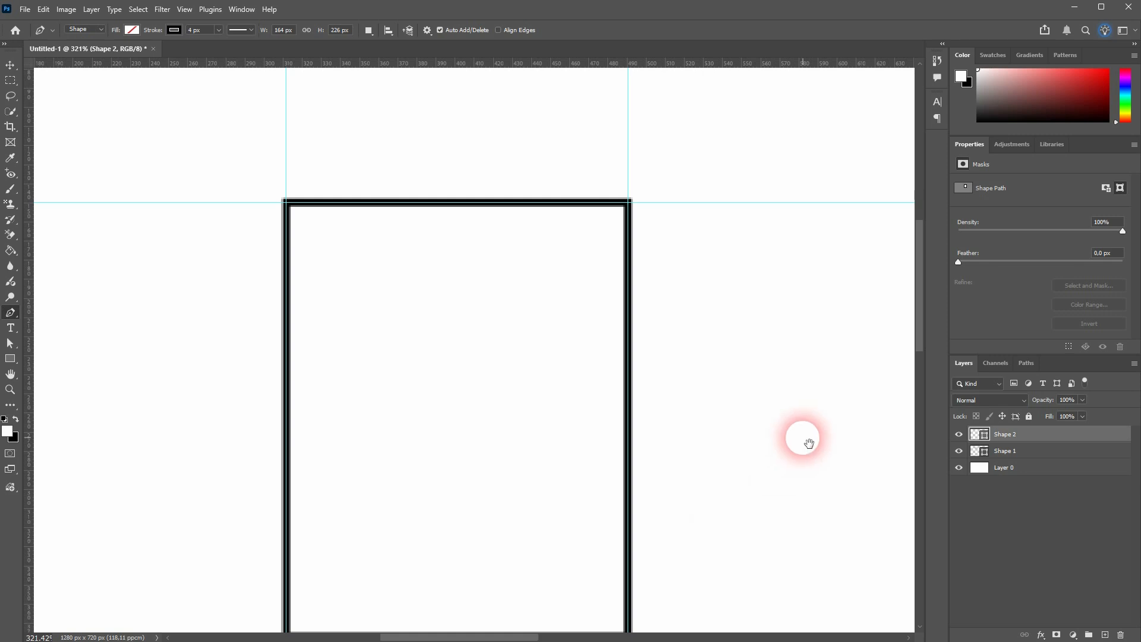
{"action": "left_click_drag", "start_coordinate": [804, 440], "coordinate": [222, 444]}
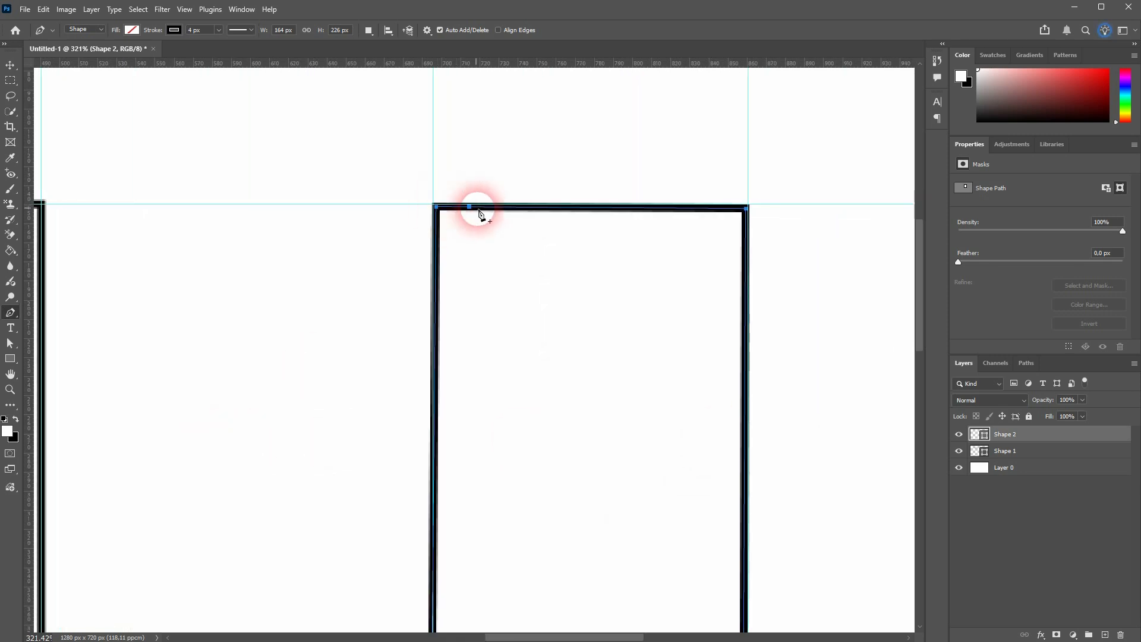
{"action": "scroll", "coordinate": [761, 285], "scroll_direction": "down", "scroll_amount": 3}
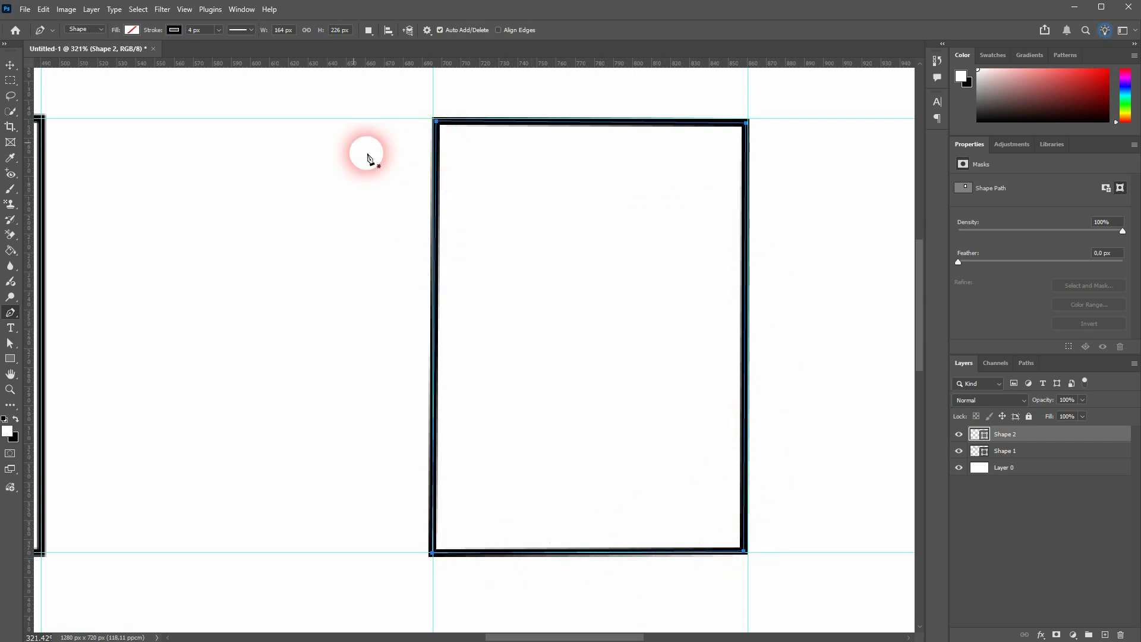
Turn snapping back on for the document and check which elements it snaps to.
{"action": "left_click", "coordinate": [185, 10]}
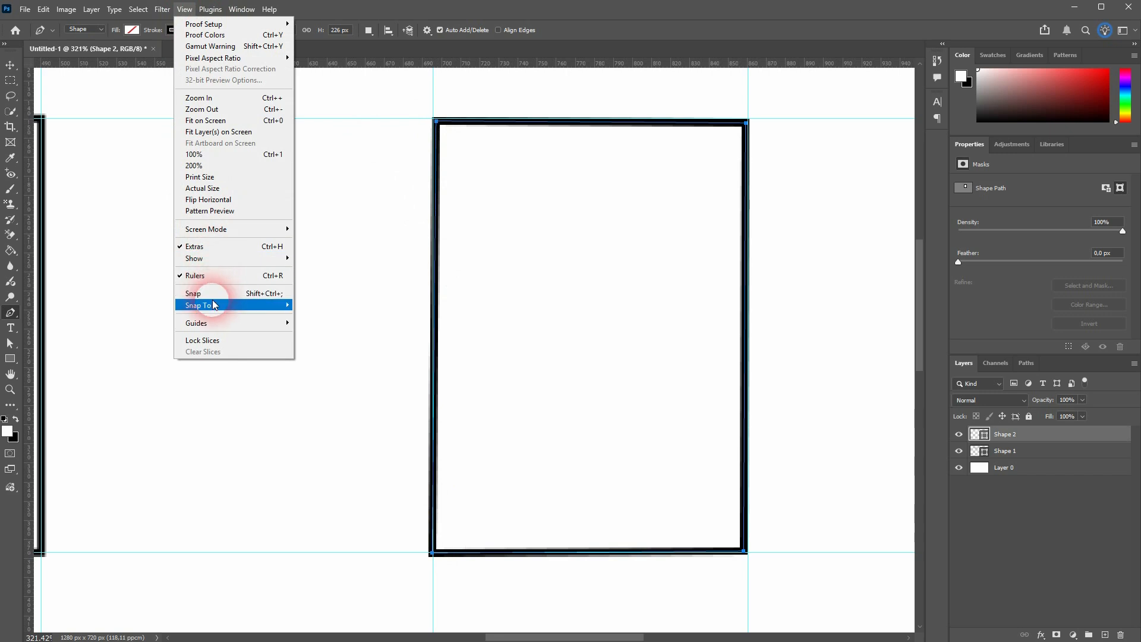
{"action": "left_click", "coordinate": [209, 293]}
{"action": "left_click", "coordinate": [181, 11]}
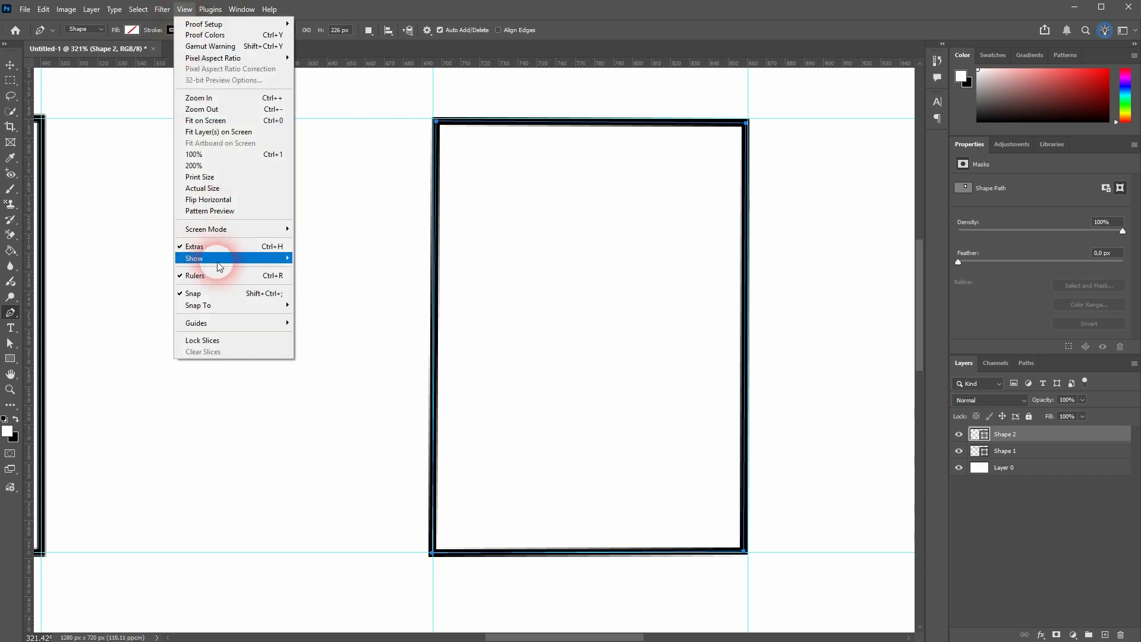
{"action": "mouse_move", "coordinate": [251, 308]}
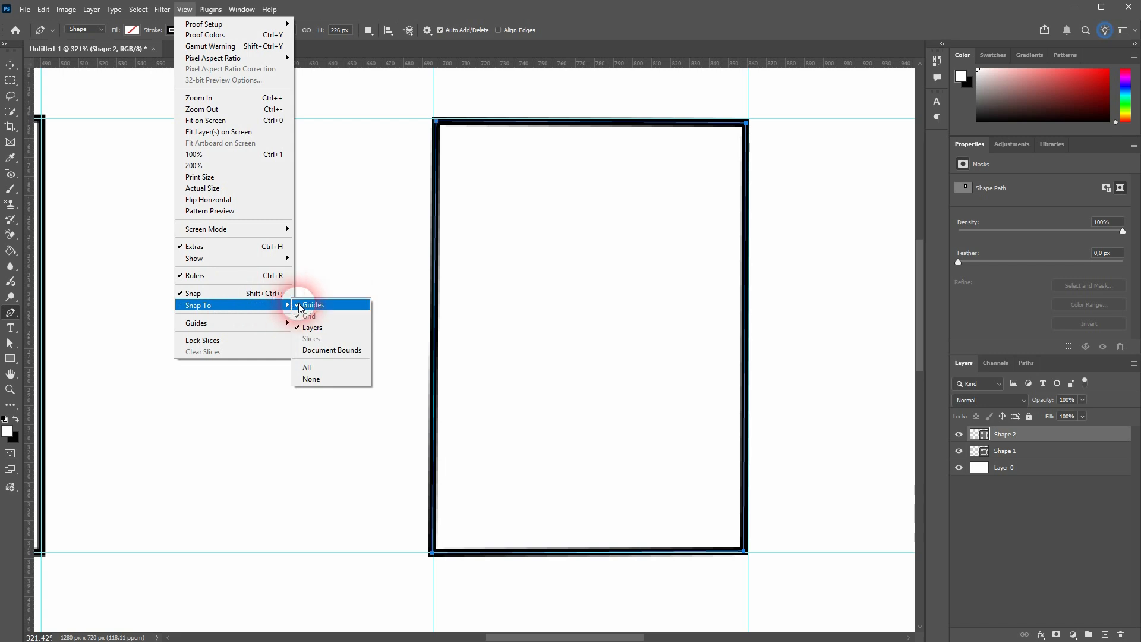
{"action": "left_click", "coordinate": [612, 13]}
Add two more vertical guides to the right of the second rectangle, at about 1020 px and 1148 px.
{"action": "scroll", "coordinate": [509, 191], "scroll_direction": "down", "scroll_amount": 6}
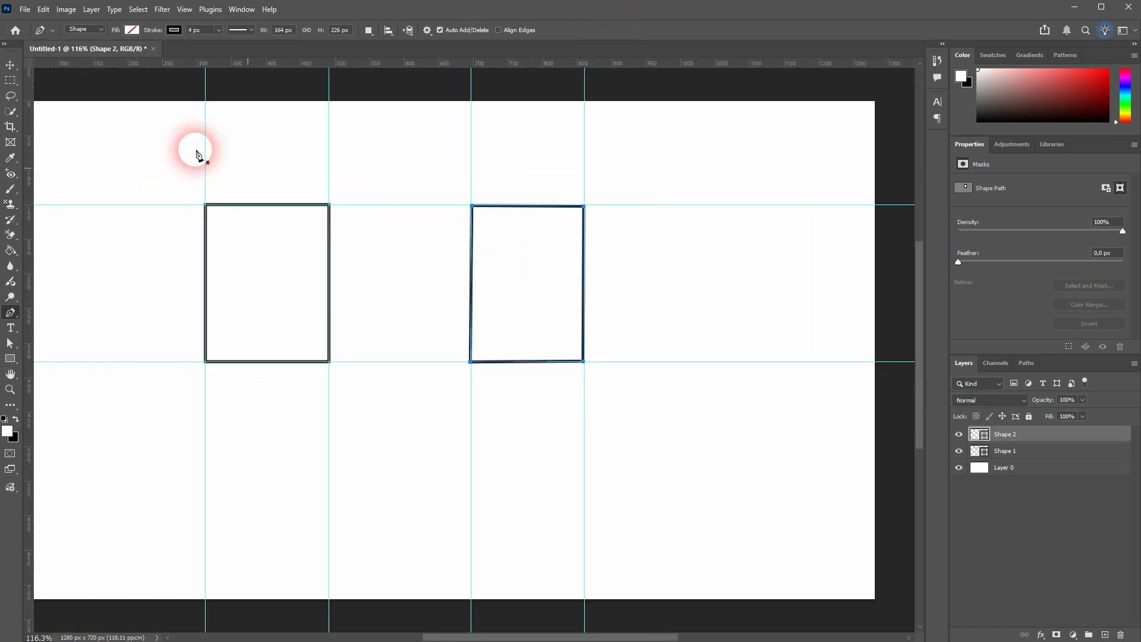
{"action": "left_click_drag", "start_coordinate": [26, 138], "coordinate": [695, 301]}
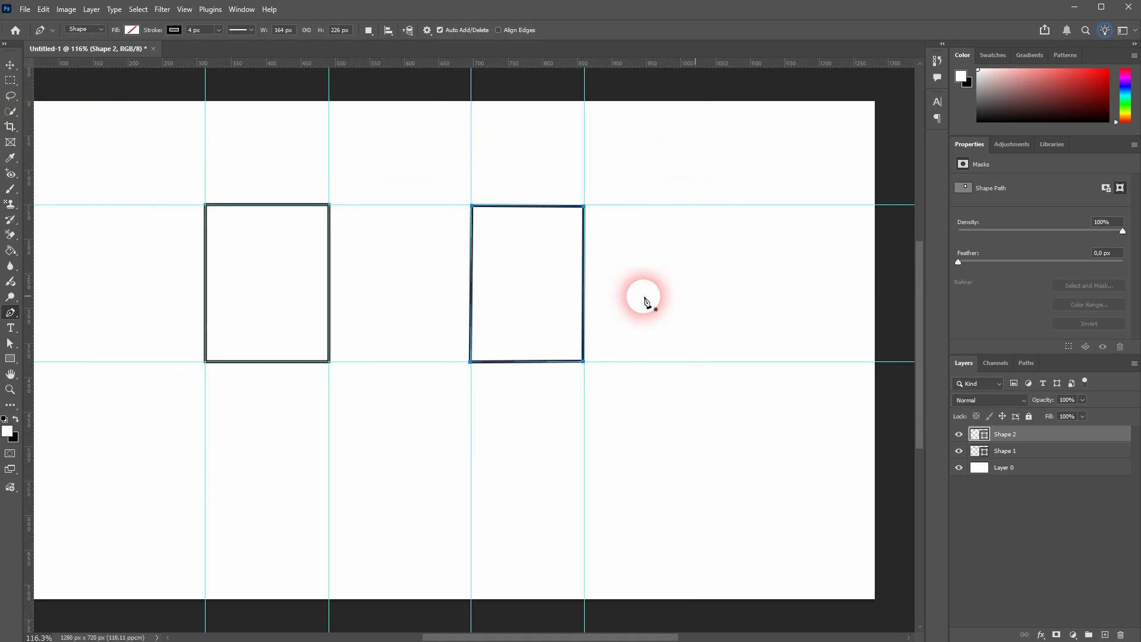
{"action": "left_click_drag", "start_coordinate": [26, 177], "coordinate": [784, 297]}
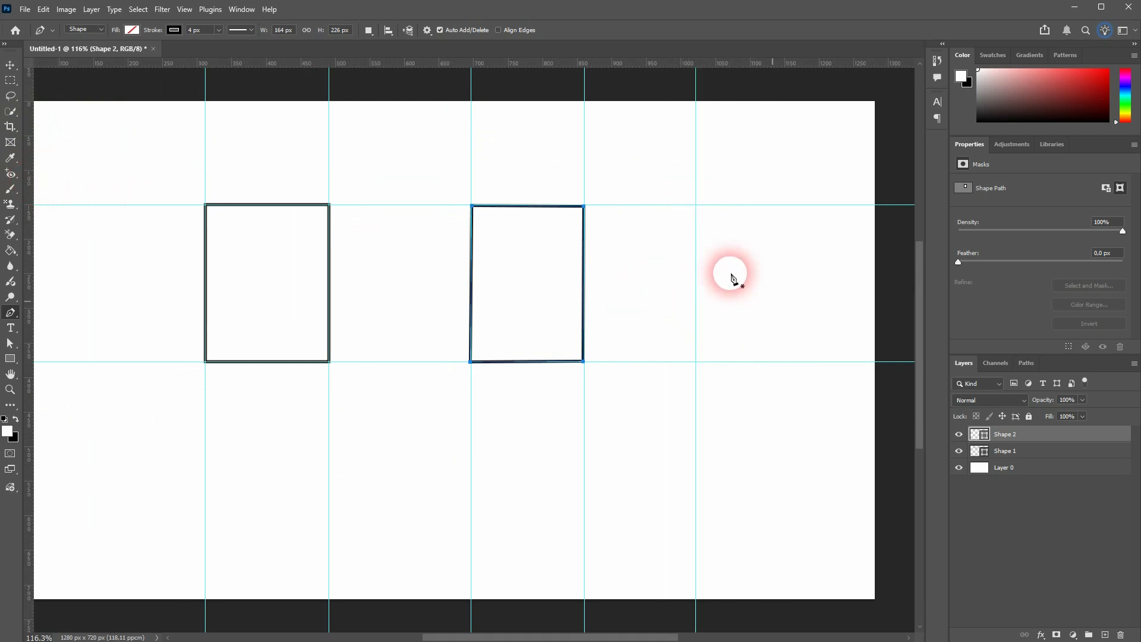
Draw a third closed rectangle of about 128 by 227 px with the Pen tool on the new guide intersections.
{"action": "left_click", "coordinate": [696, 206]}
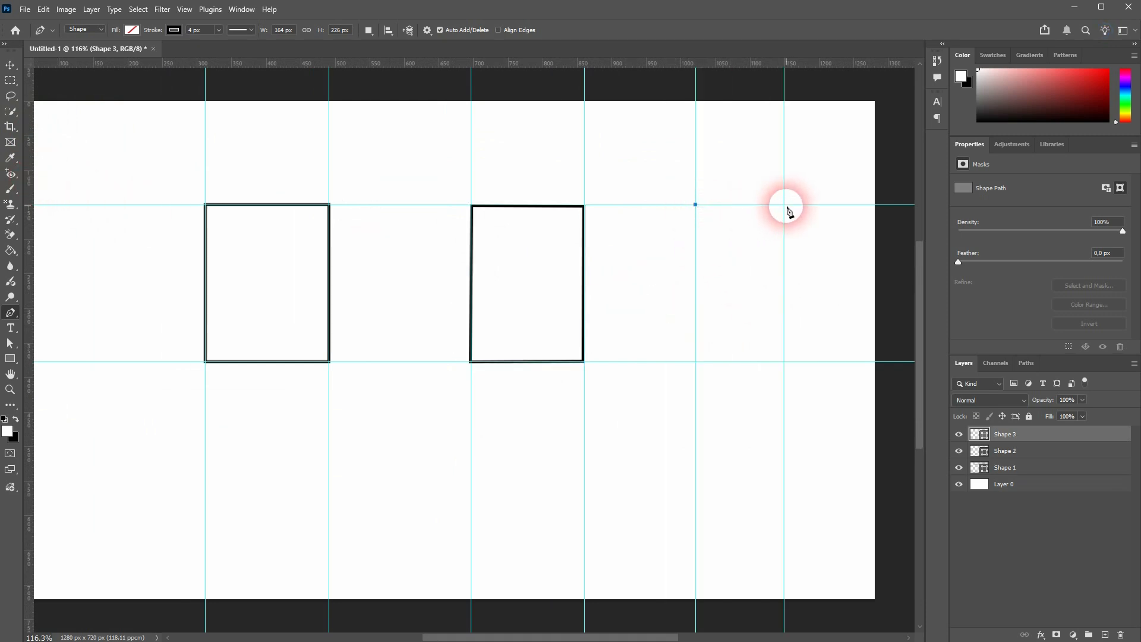
{"action": "left_click", "coordinate": [784, 206]}
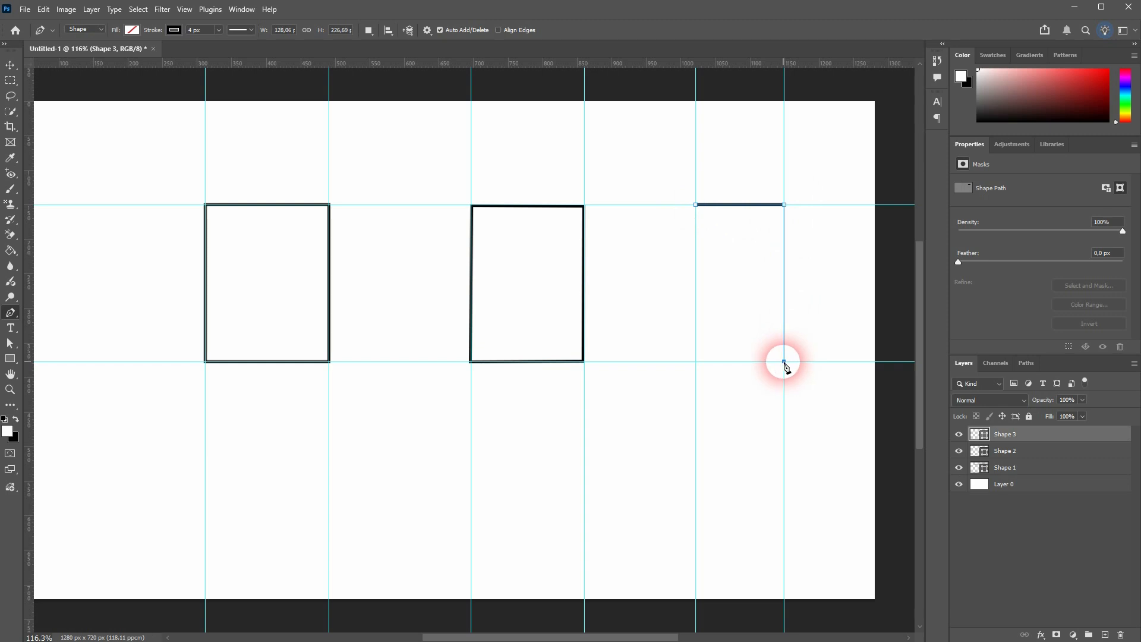
{"action": "left_click", "coordinate": [784, 362]}
{"action": "left_click", "coordinate": [695, 362]}
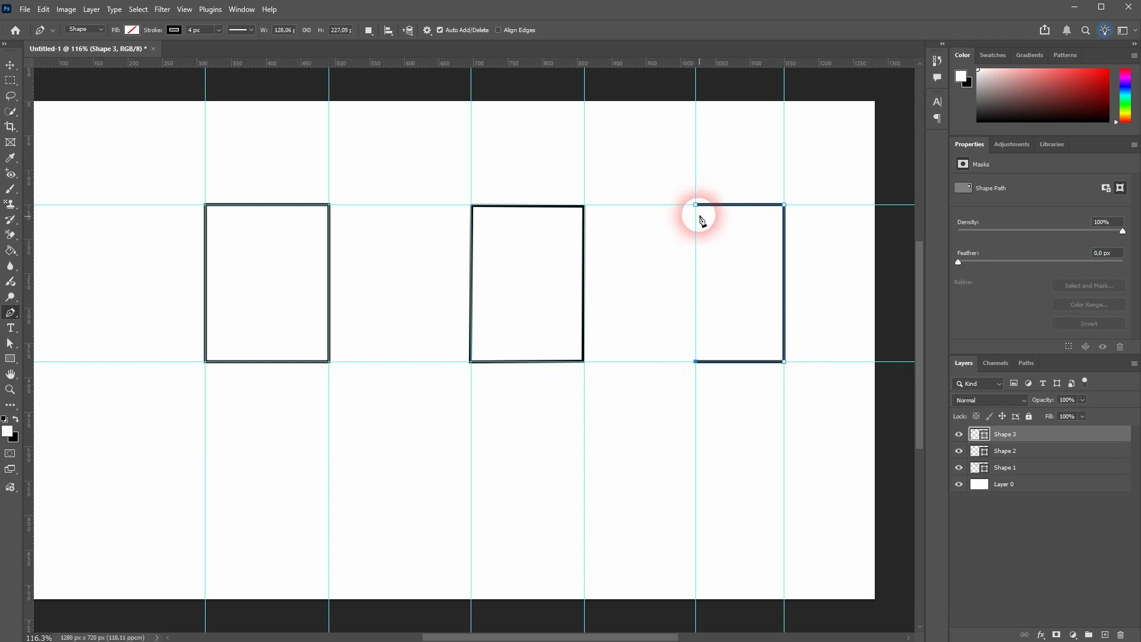
{"action": "left_click", "coordinate": [695, 205]}
Inspect the third rectangle's edges against the guides, and delete all three rectangle shape layers.
{"action": "scroll", "coordinate": [815, 267], "scroll_direction": "left", "scroll_amount": 1}
{"action": "scroll", "coordinate": [815, 266], "scroll_direction": "left", "scroll_amount": 1}
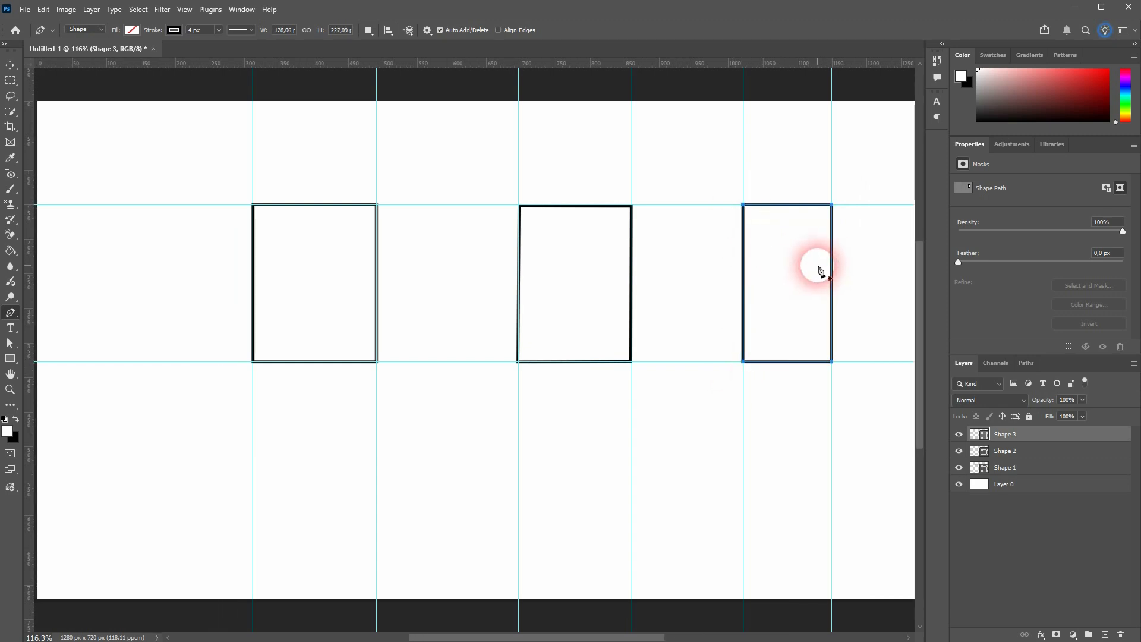
{"action": "scroll", "coordinate": [848, 267], "scroll_direction": "up", "scroll_amount": 6}
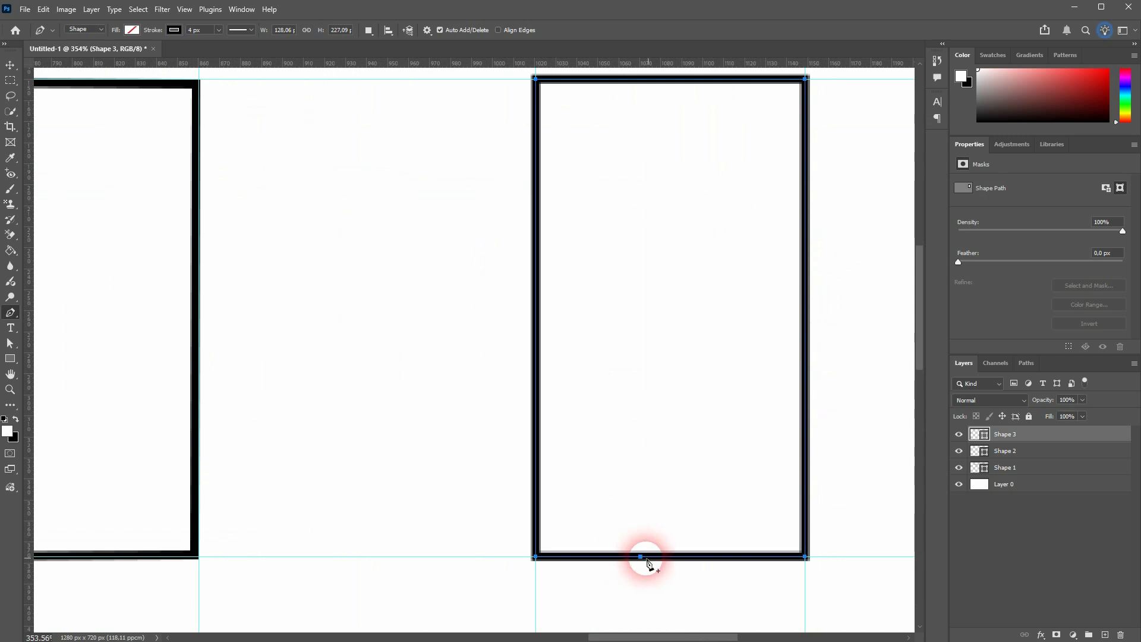
{"action": "scroll", "coordinate": [730, 392], "scroll_direction": "up", "scroll_amount": 1}
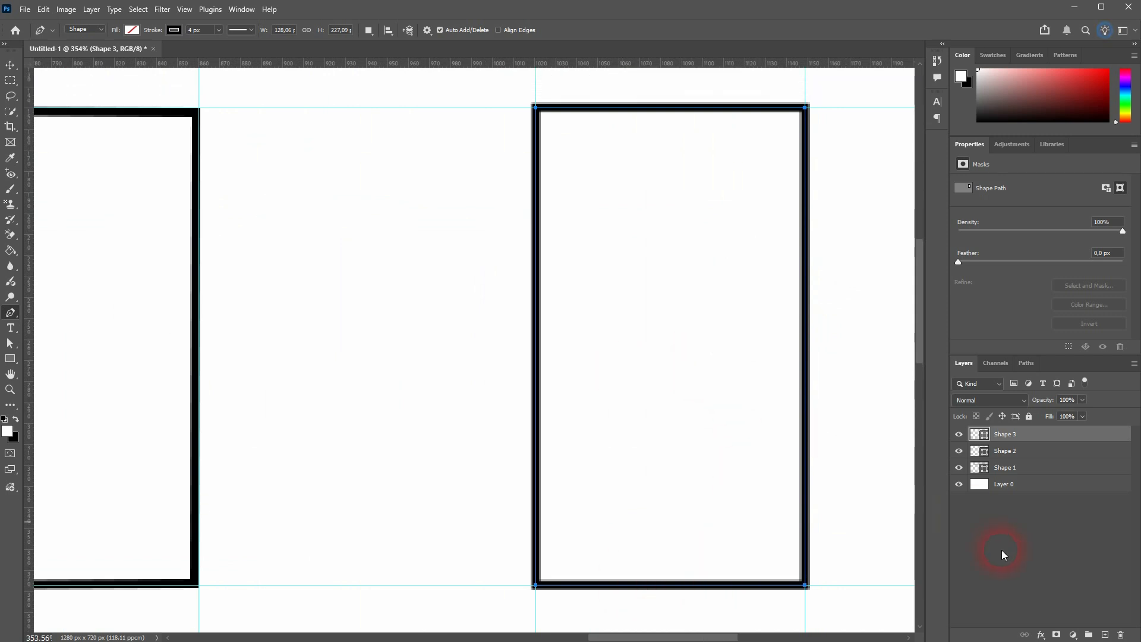
{"action": "key", "text": "Delete"}
{"action": "key", "text": "Delete"}
{"action": "key", "text": "Delete"}
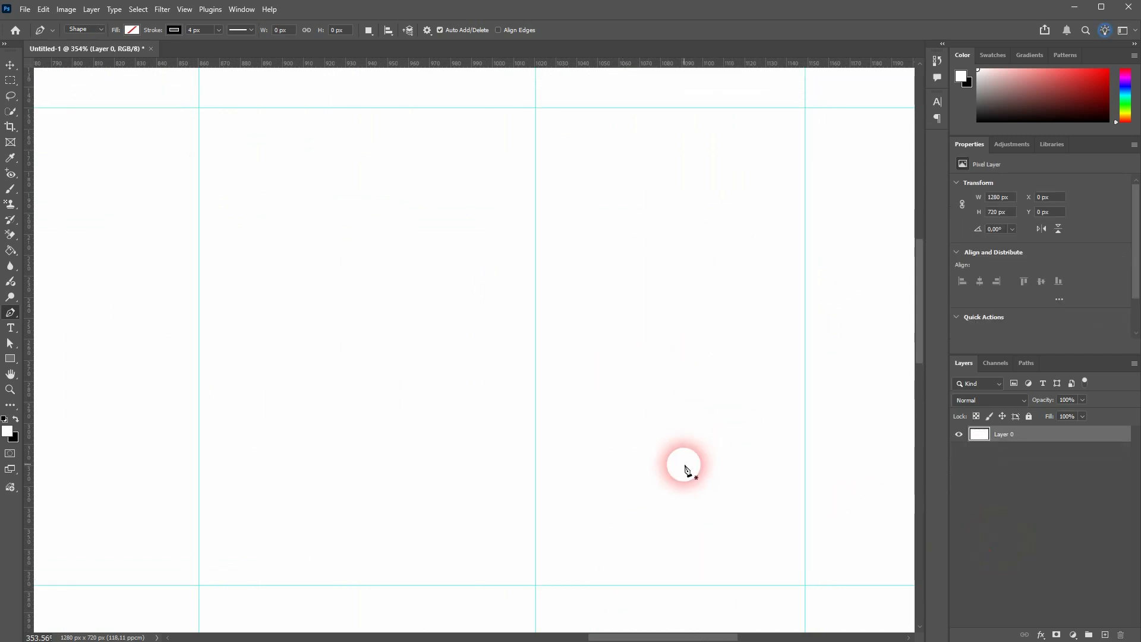
Clear all guides from the document and fit the whole canvas in view.
{"action": "key", "text": "ctrl+0"}
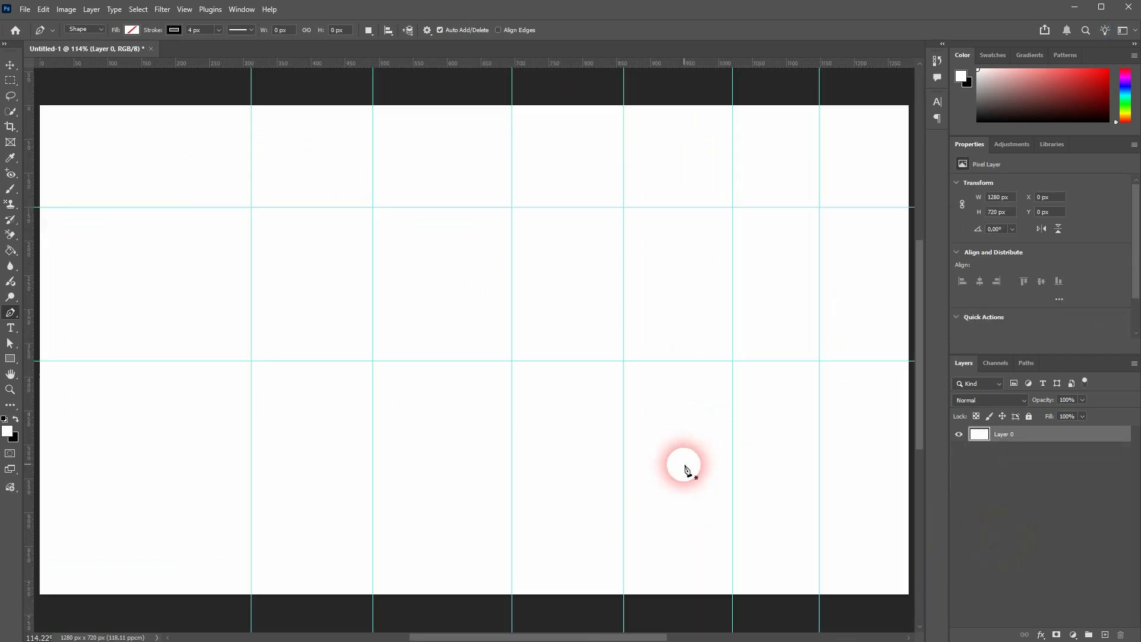
{"action": "left_click", "coordinate": [185, 10]}
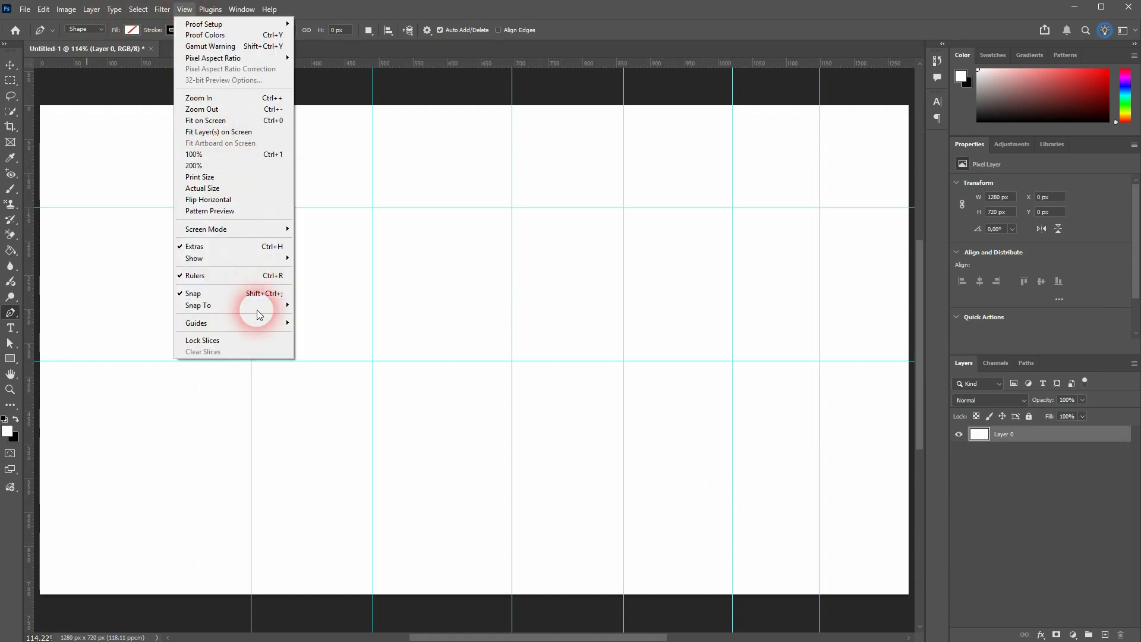
{"action": "mouse_move", "coordinate": [259, 325]}
{"action": "left_click", "coordinate": [331, 344]}
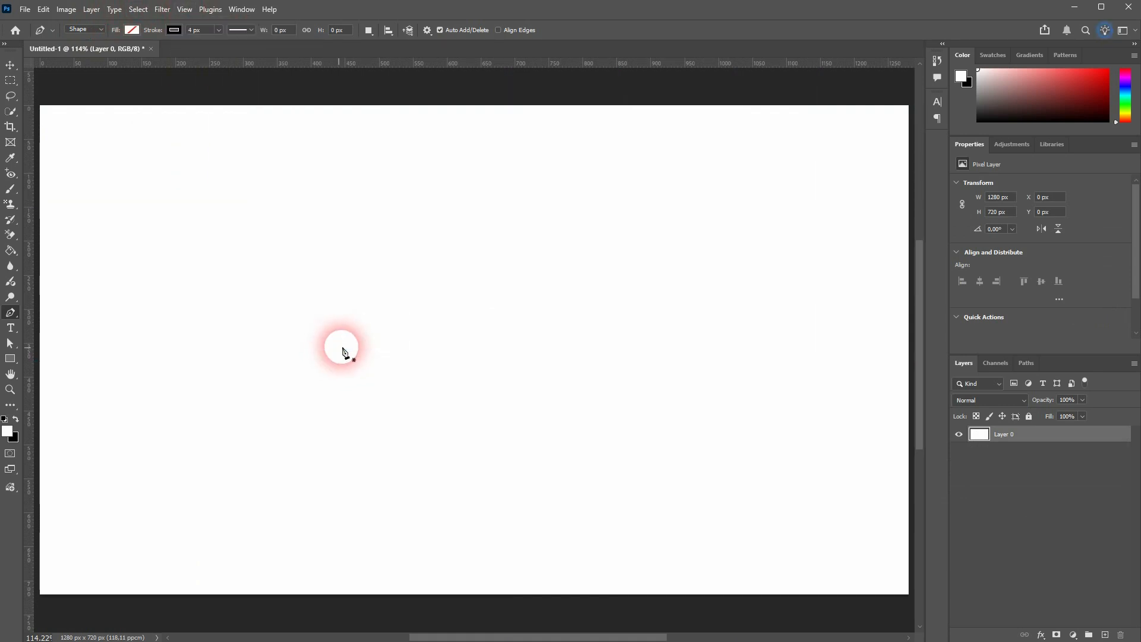
Show the document grid and check that snapping to the grid is enabled.
{"action": "left_click", "coordinate": [184, 9]}
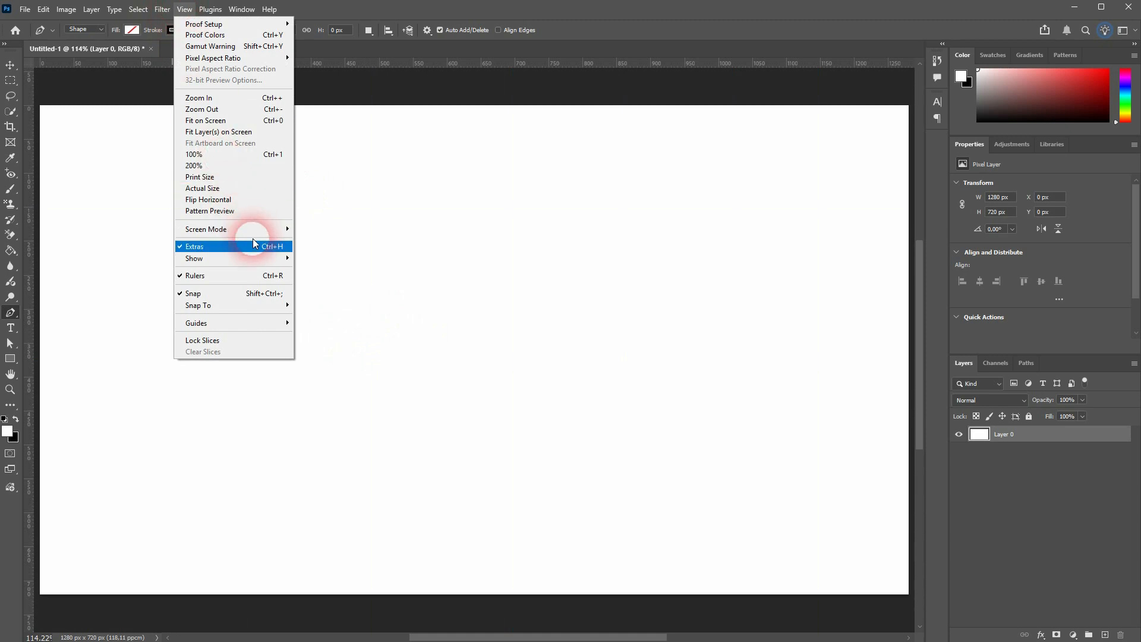
{"action": "mouse_move", "coordinate": [274, 311]}
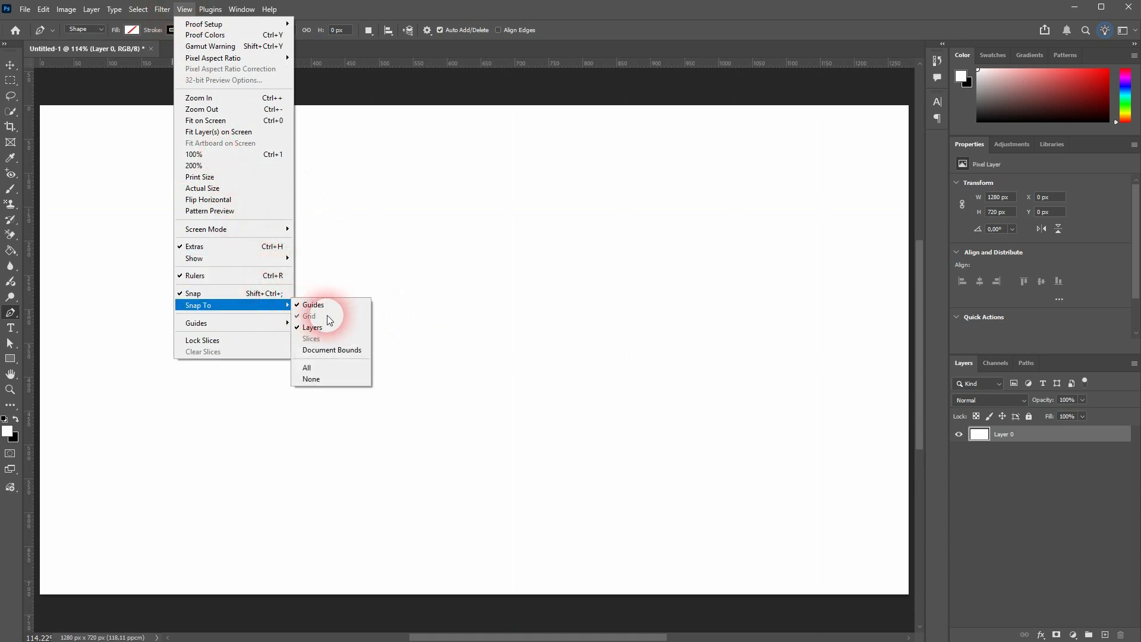
{"action": "mouse_move", "coordinate": [234, 257]}
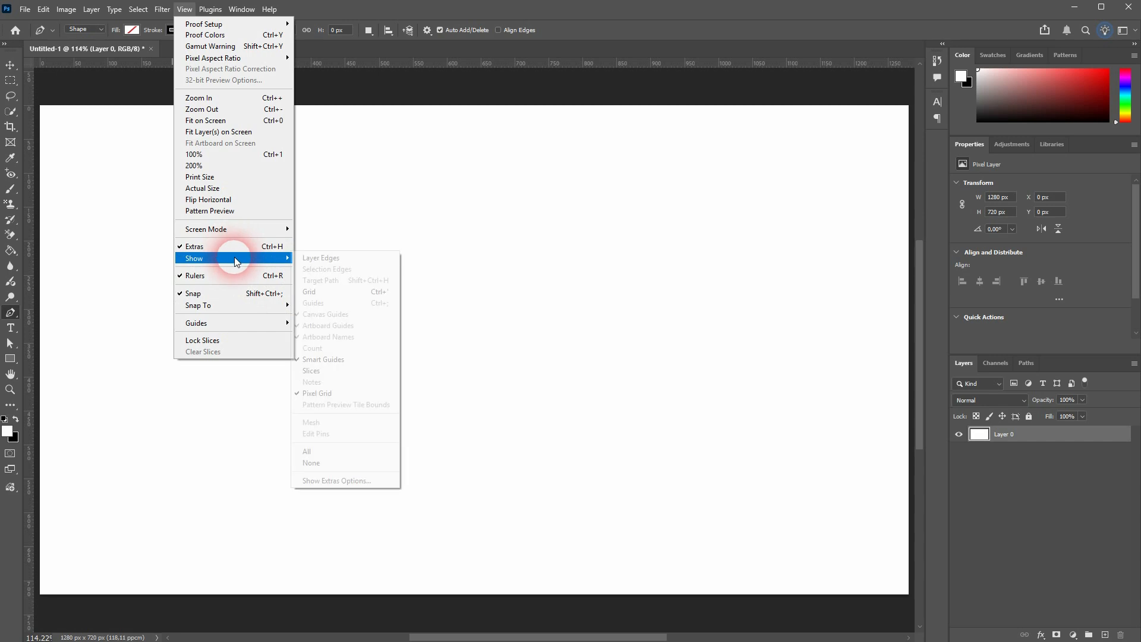
{"action": "left_click", "coordinate": [324, 291]}
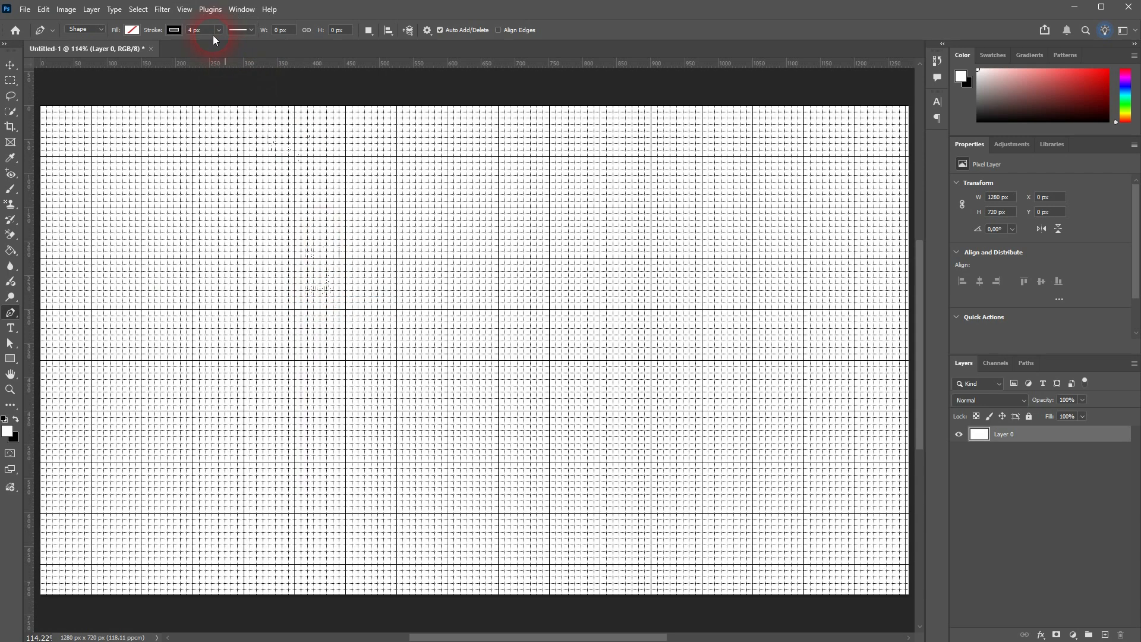
{"action": "left_click", "coordinate": [189, 12]}
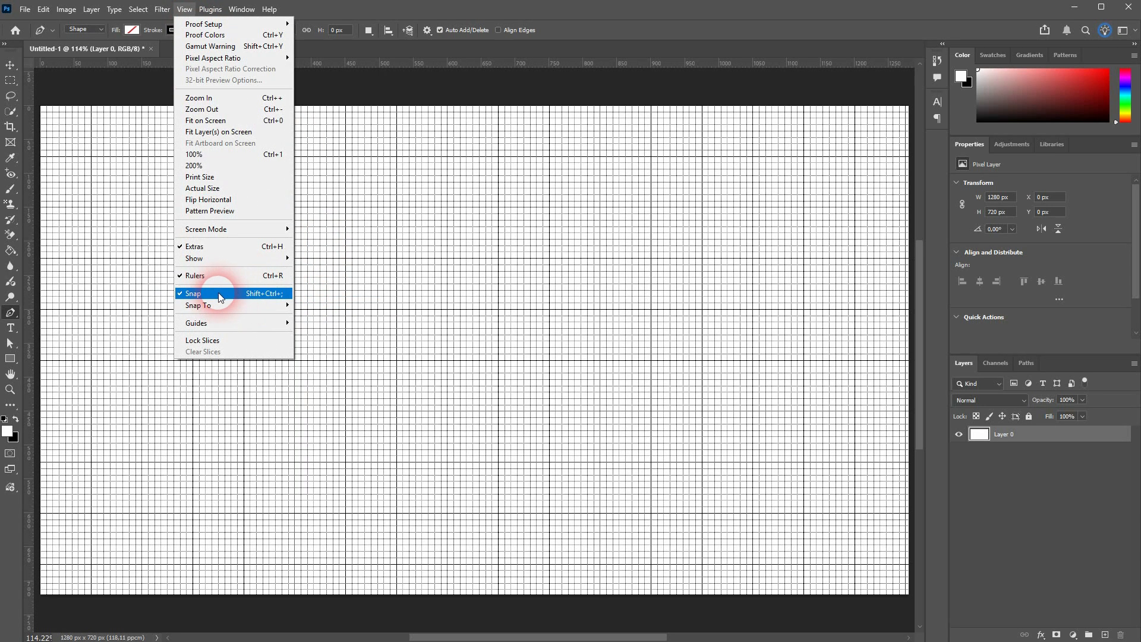
{"action": "mouse_move", "coordinate": [229, 304]}
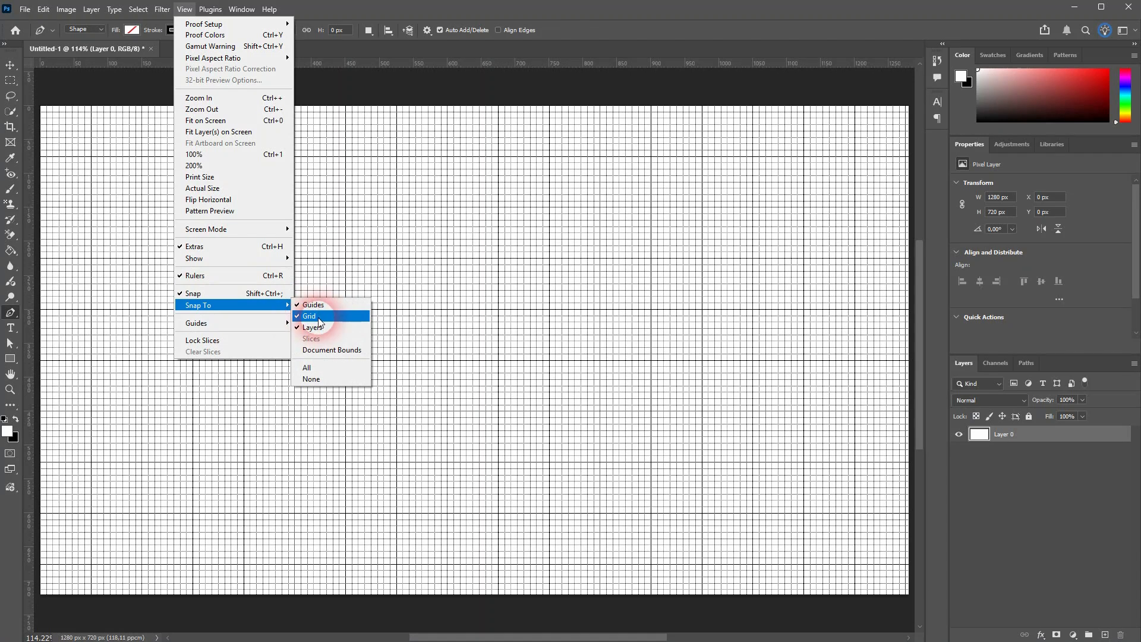
{"action": "left_click", "coordinate": [599, 42]}
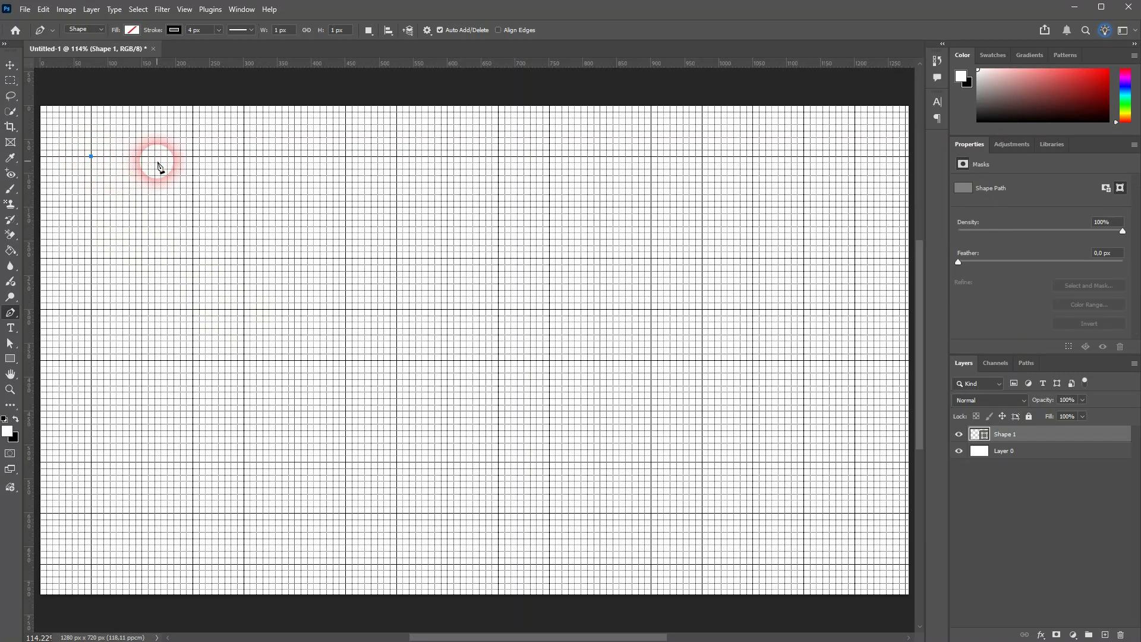
Draw a closed 150 by 150 px square with the Pen tool on the major gridlines near the canvas's upper-left corner.
{"action": "left_click", "coordinate": [193, 157]}
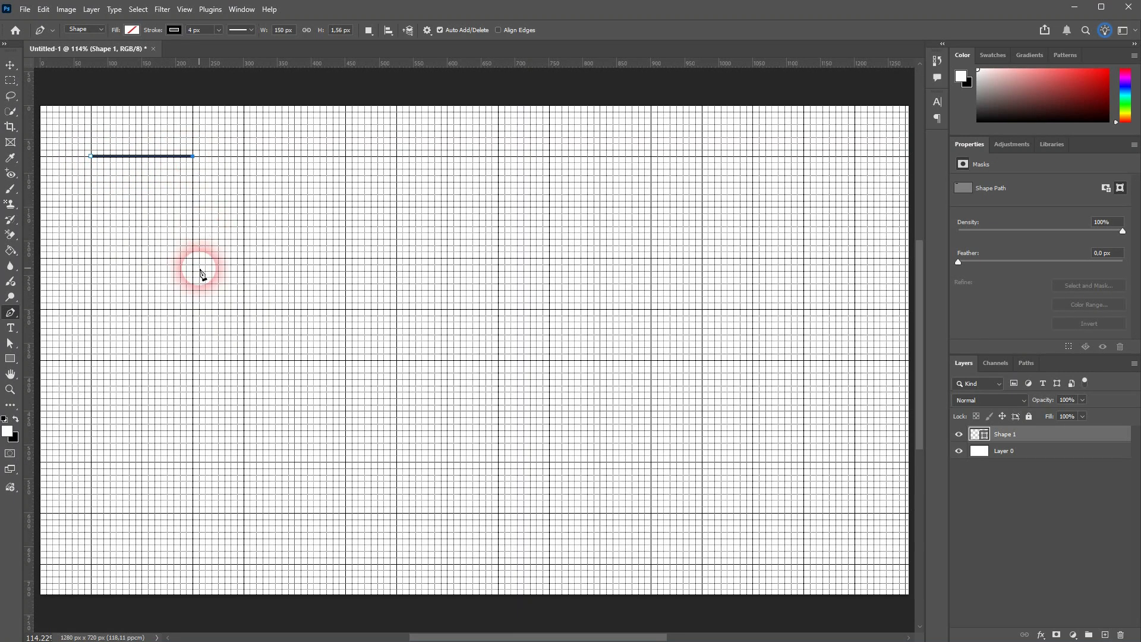
{"action": "left_click", "coordinate": [192, 258]}
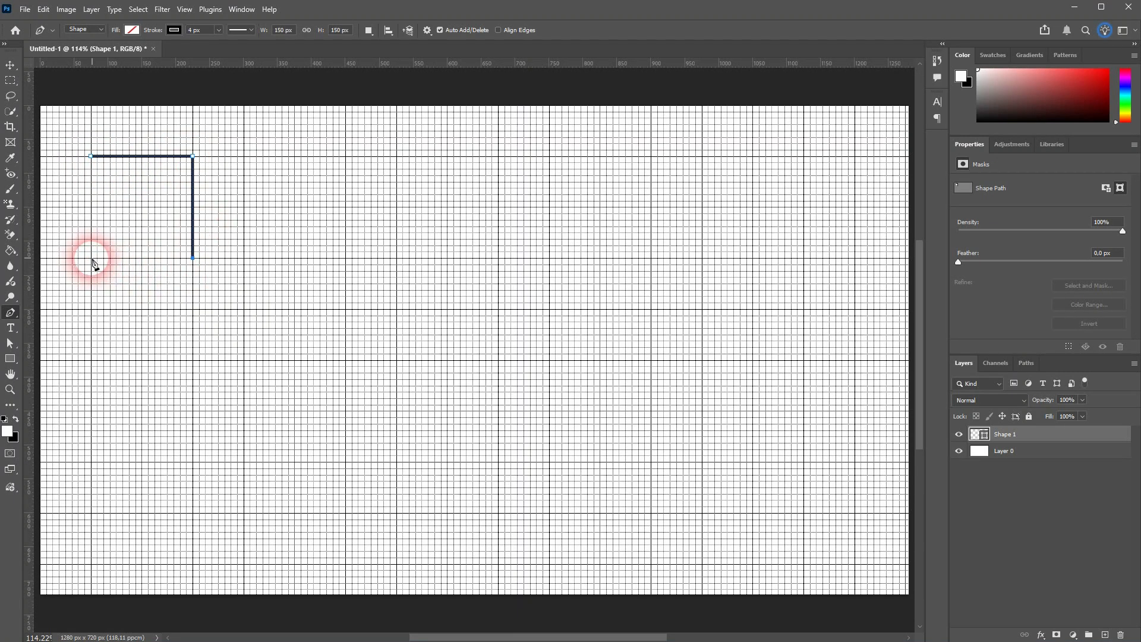
{"action": "left_click", "coordinate": [91, 259]}
{"action": "left_click", "coordinate": [92, 158]}
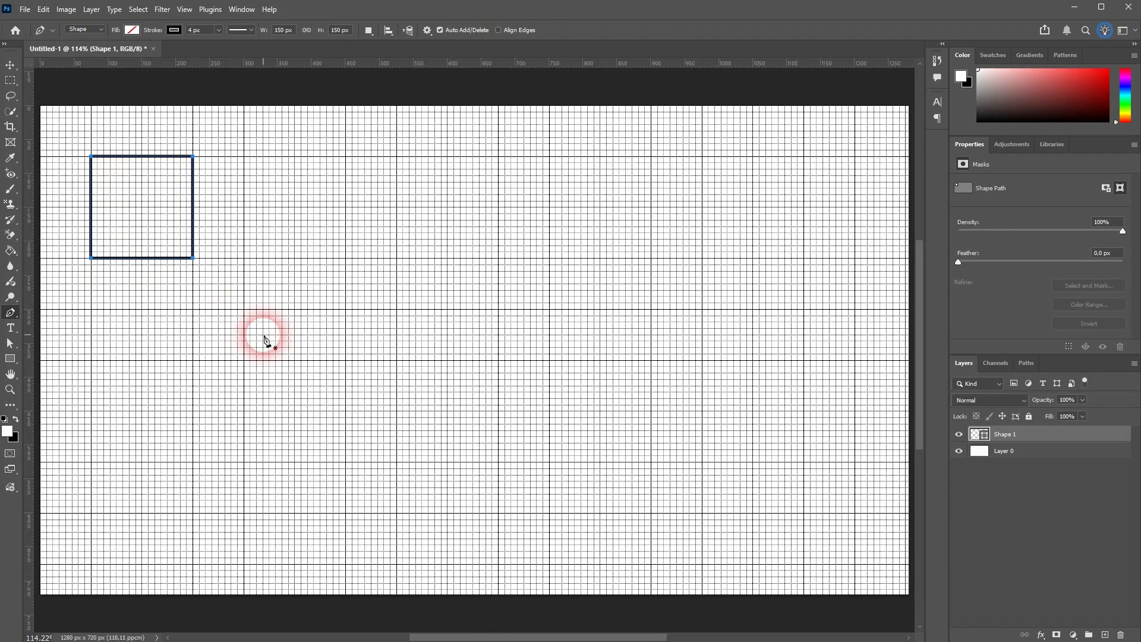
Draw a closed triangle 150 px wide and 150 px high with the Pen tool to the right of the square.
{"action": "left_click", "coordinate": [244, 258]}
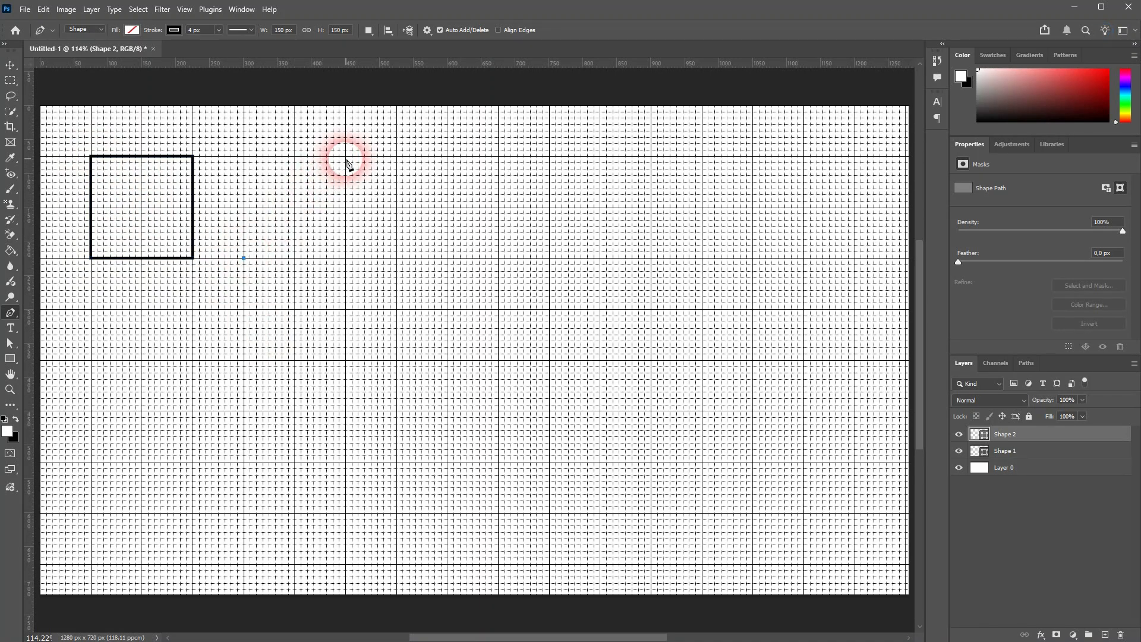
{"action": "left_click", "coordinate": [294, 157]}
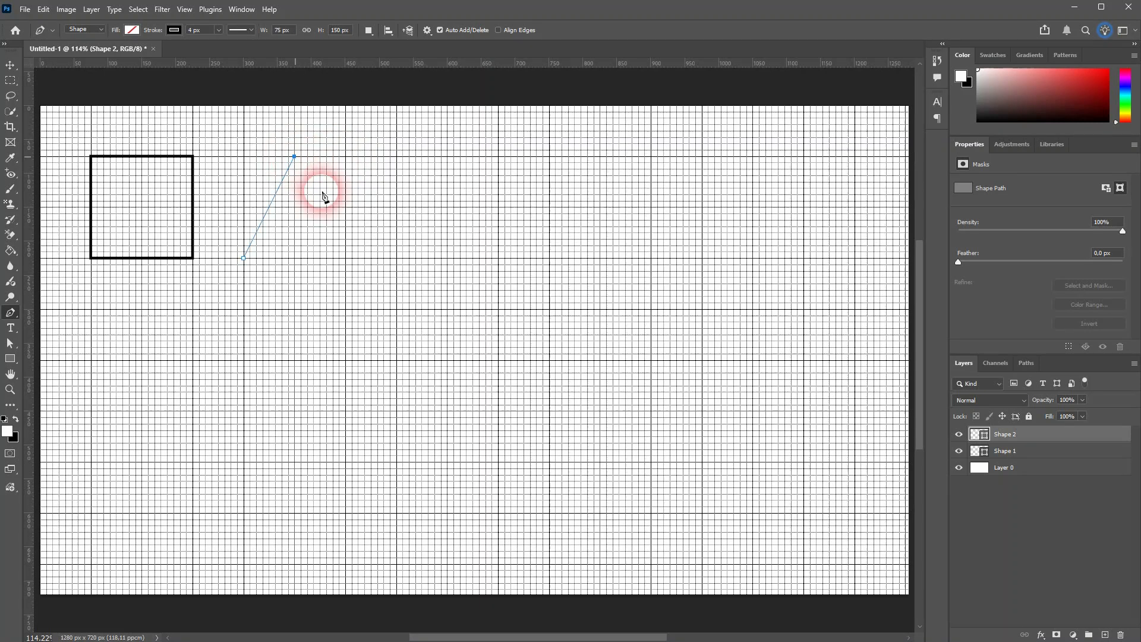
{"action": "left_click", "coordinate": [346, 258]}
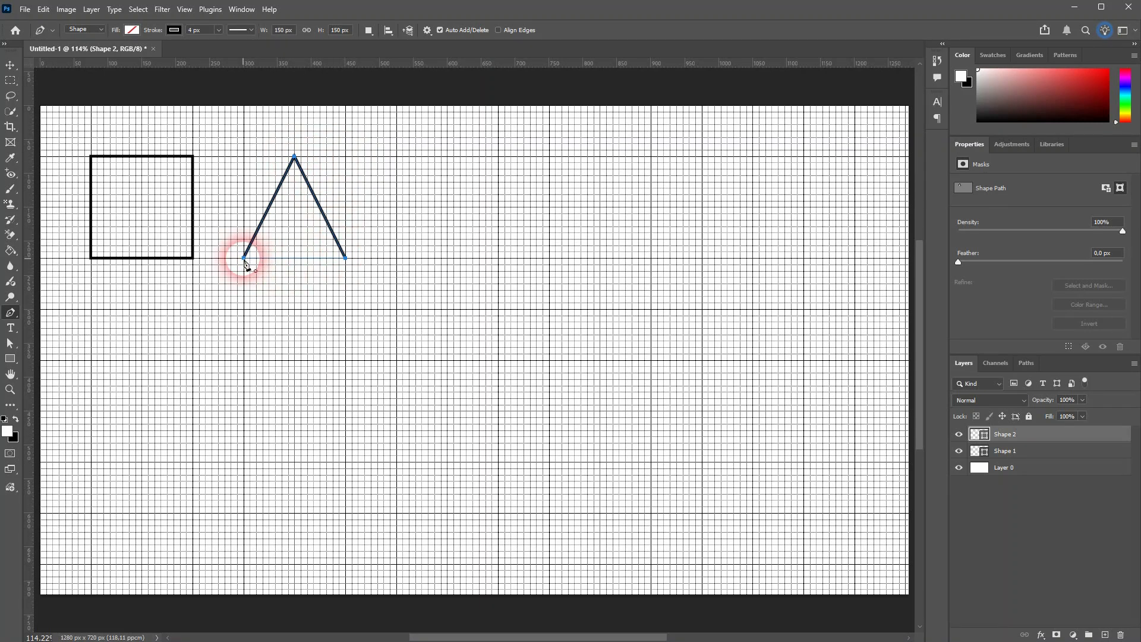
{"action": "left_click", "coordinate": [244, 258]}
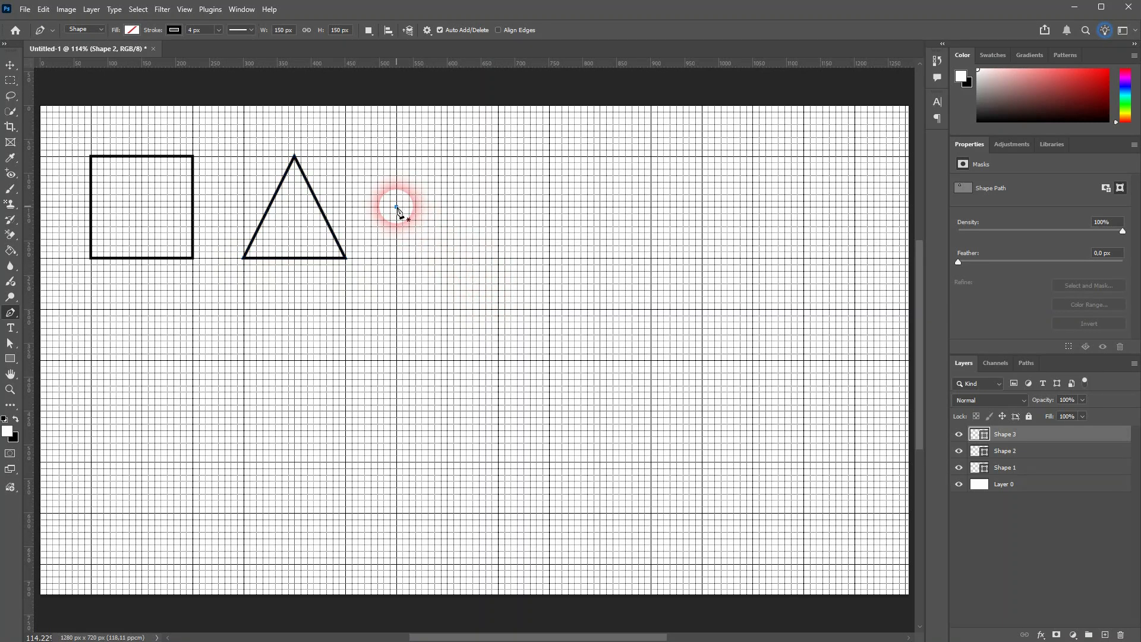
Finish a closed diamond 75 px wide and 150 px high with the Pen tool to the right of the triangle.
{"action": "left_click", "coordinate": [421, 157]}
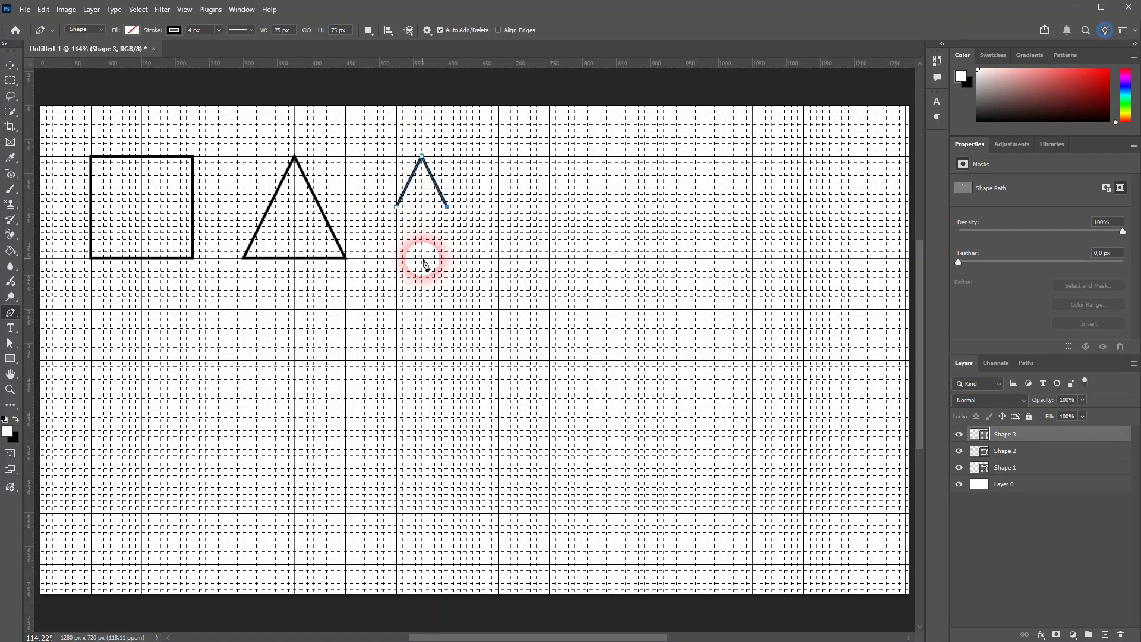
{"action": "left_click", "coordinate": [397, 207]}
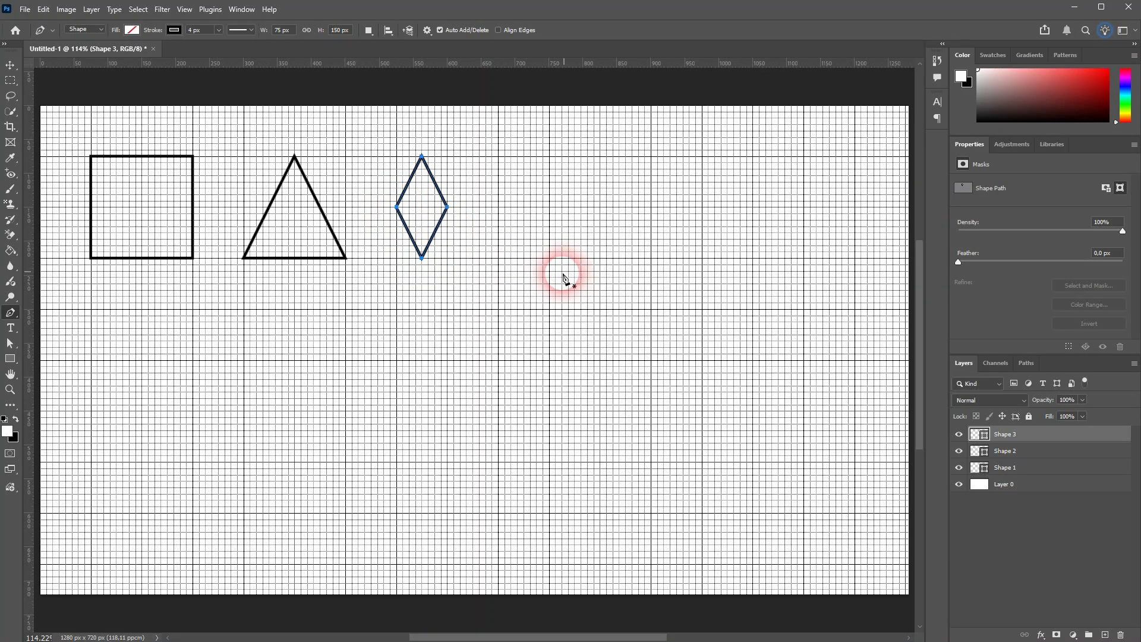
Draw a closed trapezoid 75 px high with a 150 px base and a shorter upper edge, to the right of the diamond.
{"action": "left_click", "coordinate": [498, 258]}
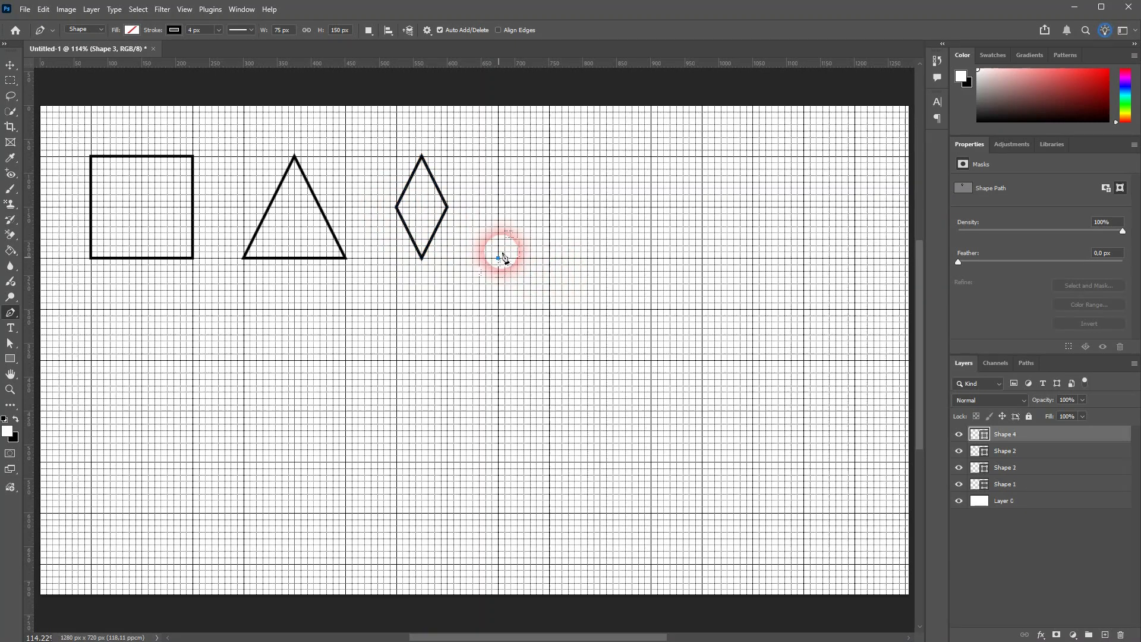
{"action": "left_click", "coordinate": [510, 208]}
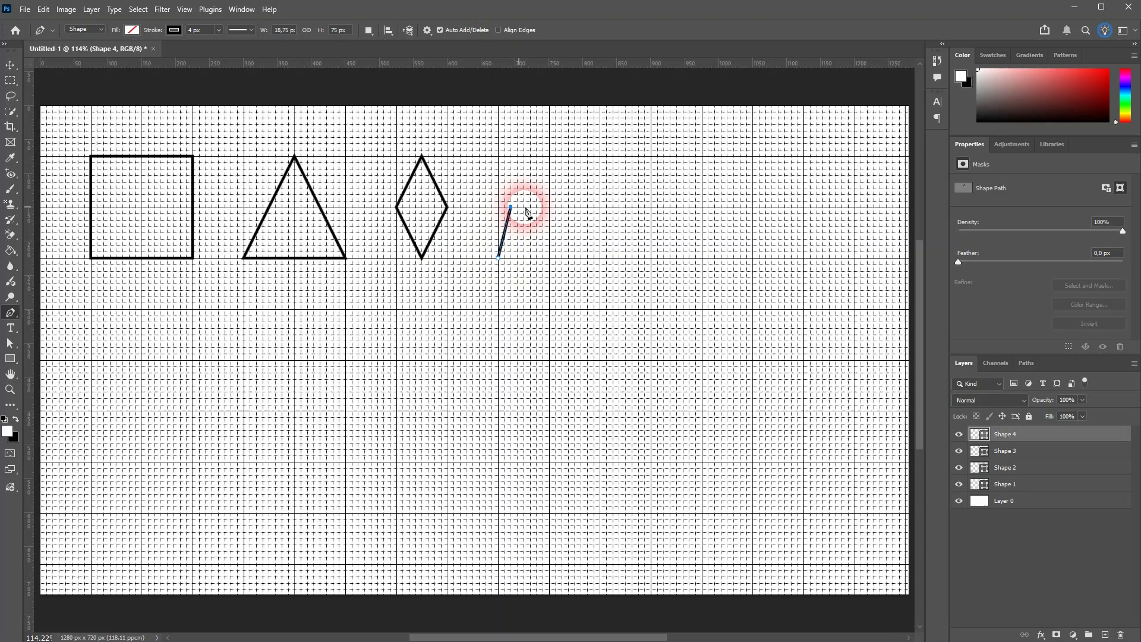
{"action": "left_click", "coordinate": [587, 207]}
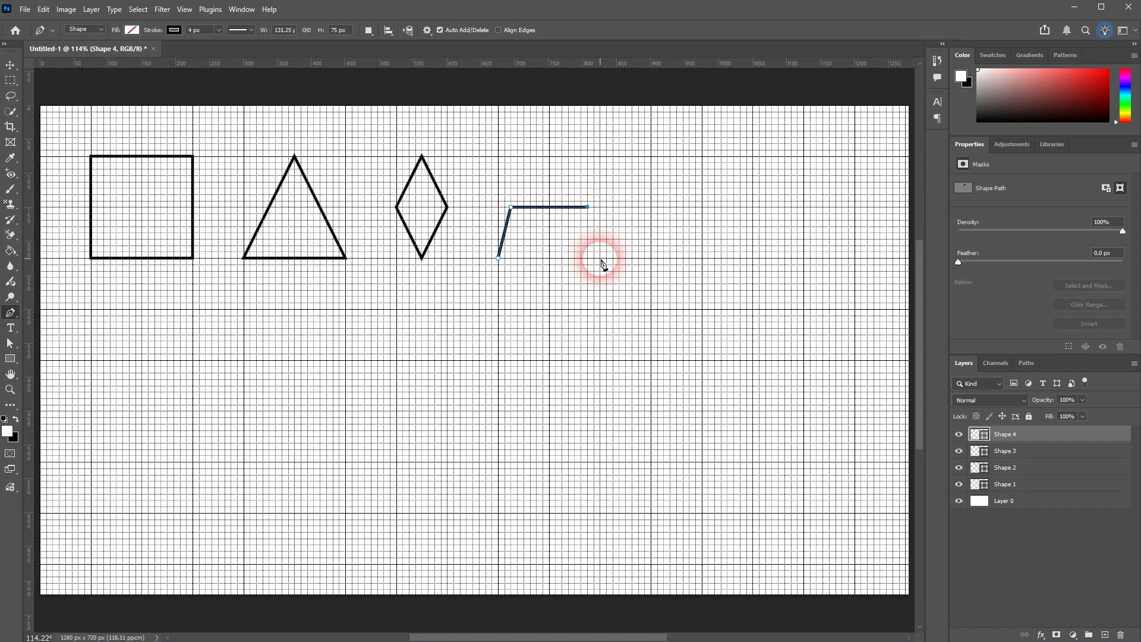
{"action": "left_click", "coordinate": [600, 258]}
{"action": "left_click", "coordinate": [499, 259]}
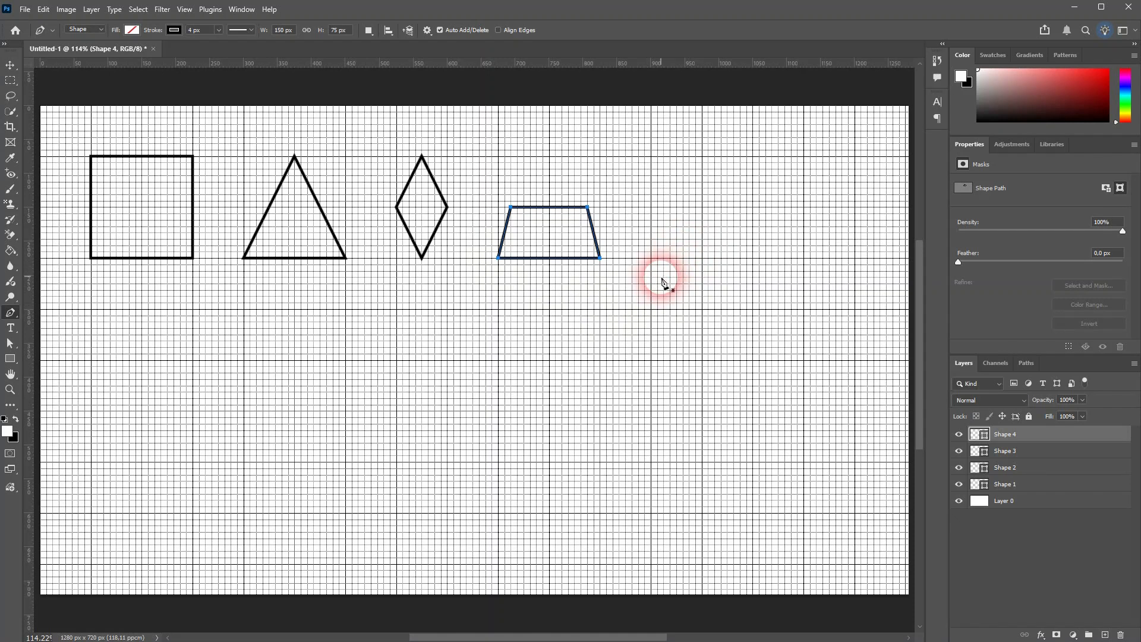
Draw a closed octagon 225 by 225 px with the Pen tool on the major gridlines below the triangle.
{"action": "left_click", "coordinate": [244, 360]}
{"action": "left_click", "coordinate": [294, 308]}
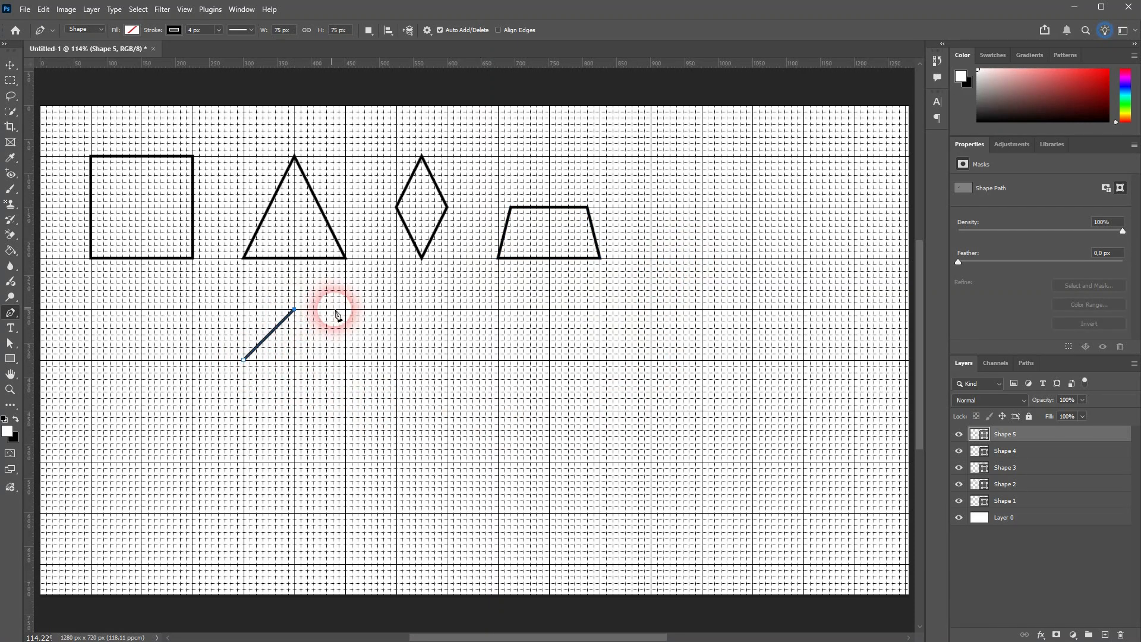
{"action": "left_click", "coordinate": [345, 309]}
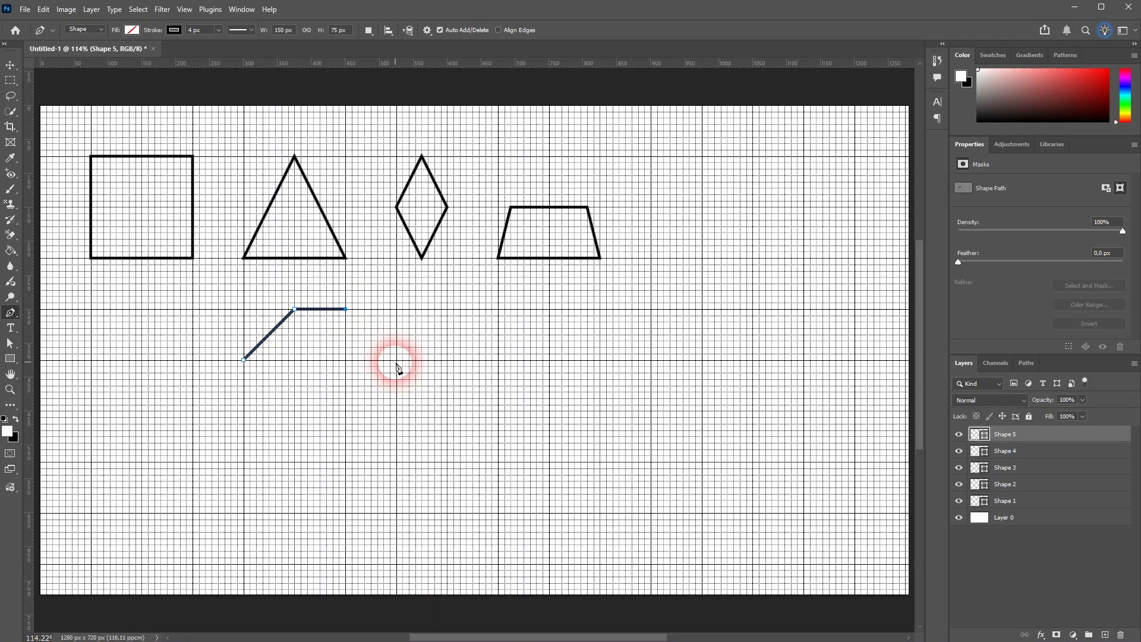
{"action": "left_click", "coordinate": [397, 360]}
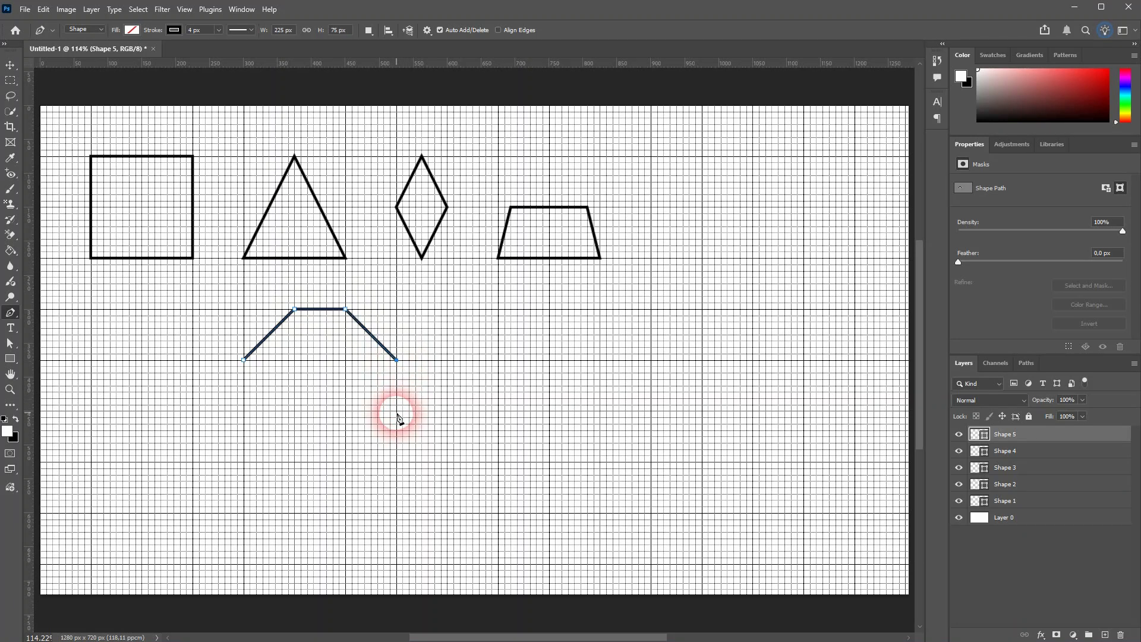
{"action": "left_click", "coordinate": [397, 410]}
{"action": "left_click", "coordinate": [345, 462]}
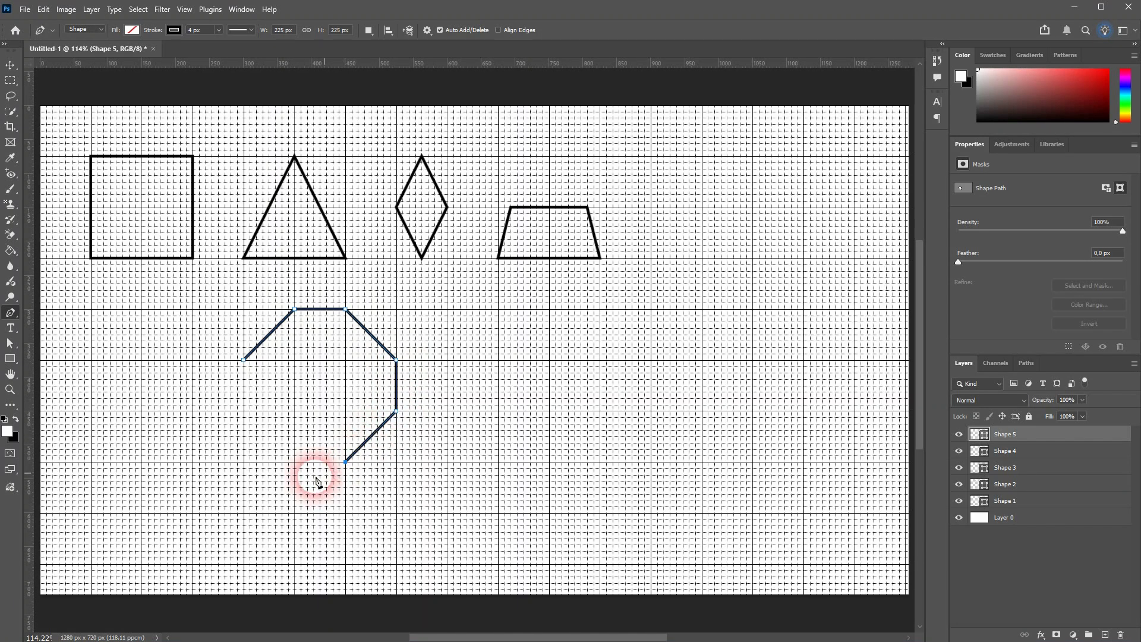
{"action": "left_click", "coordinate": [294, 462]}
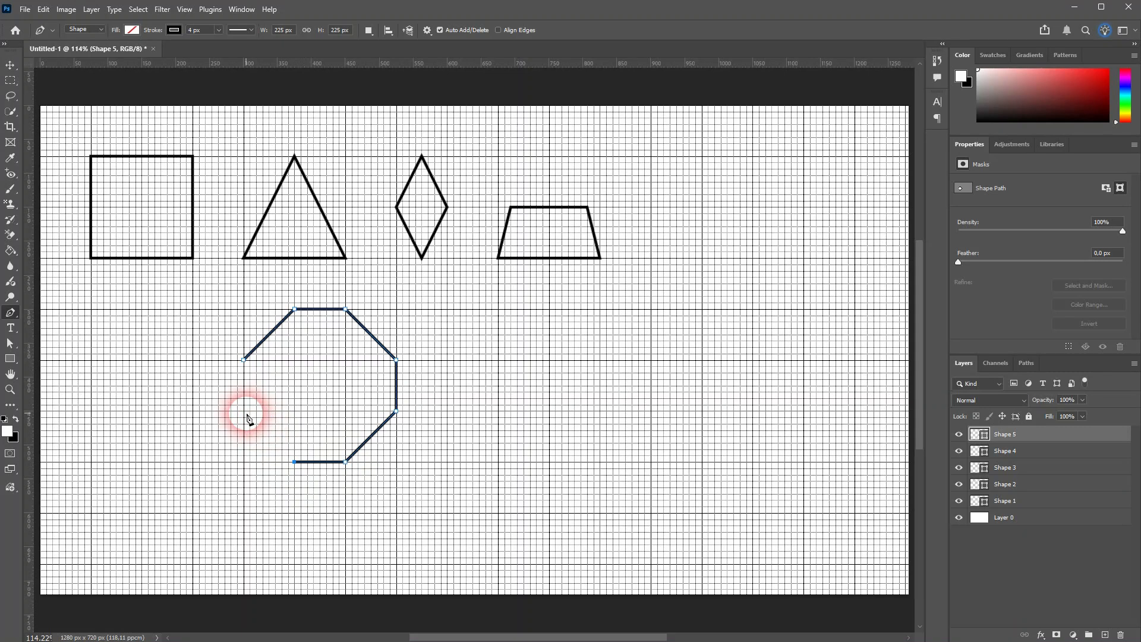
{"action": "left_click", "coordinate": [243, 411]}
{"action": "left_click", "coordinate": [243, 360]}
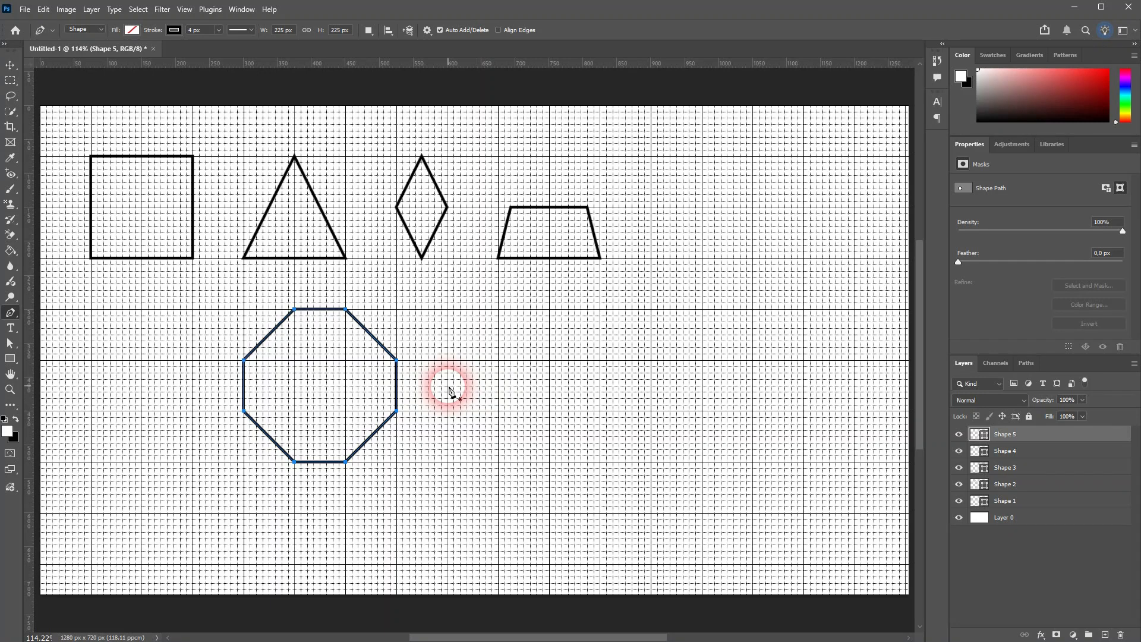
Draw a closed hexagon 225 px wide and 150 px high with the Pen tool to the right of the octagon.
{"action": "left_click", "coordinate": [498, 410]}
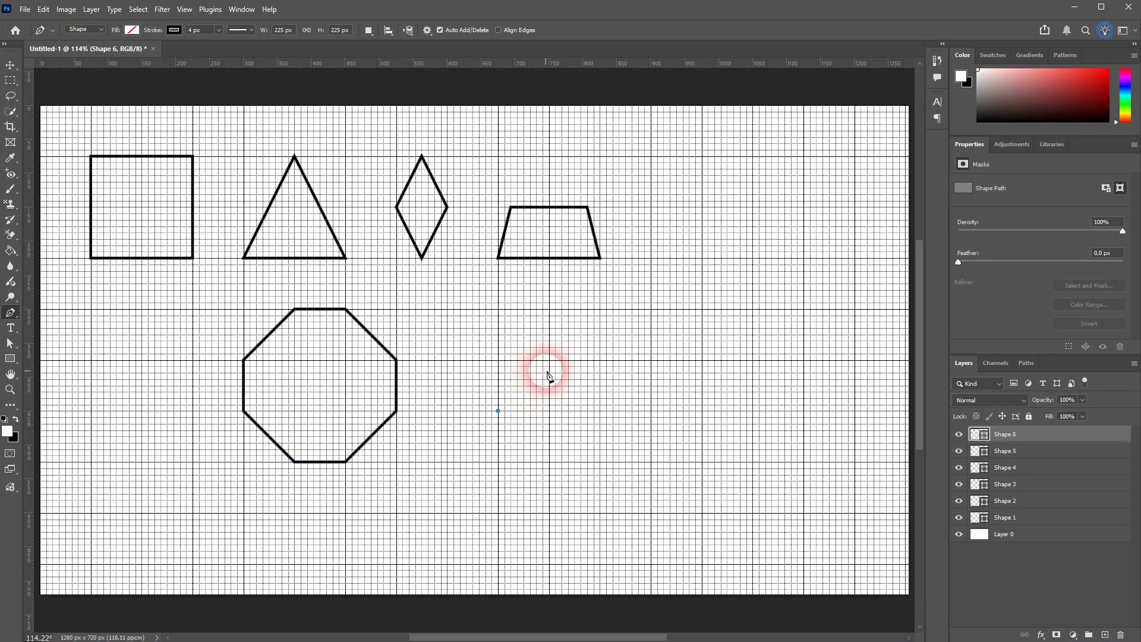
{"action": "left_click", "coordinate": [600, 360]}
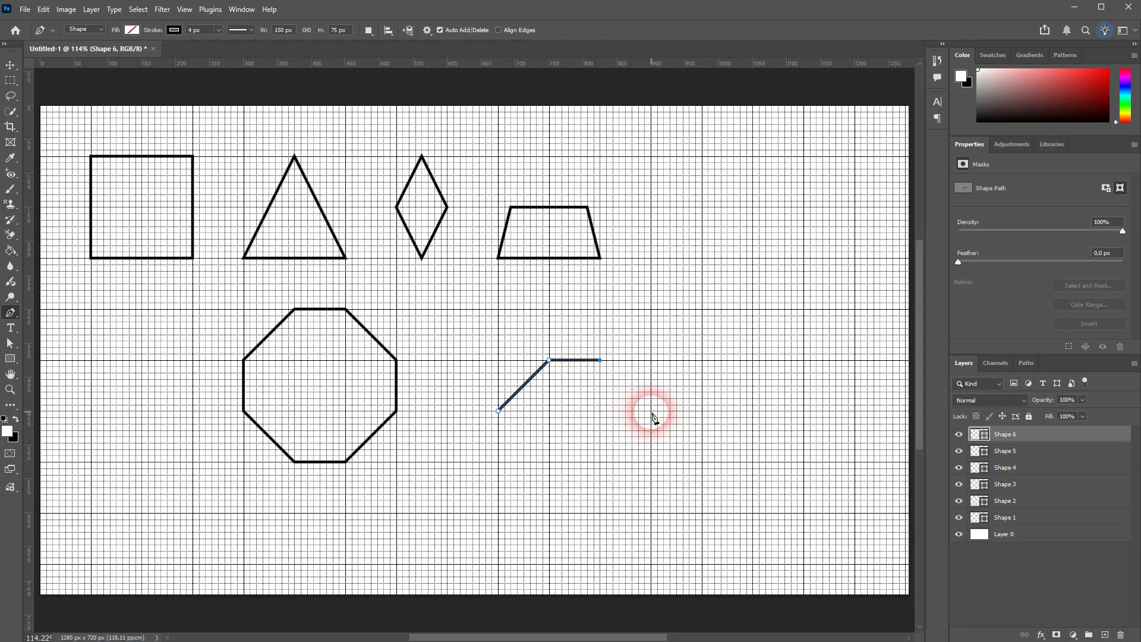
{"action": "left_click", "coordinate": [651, 411]}
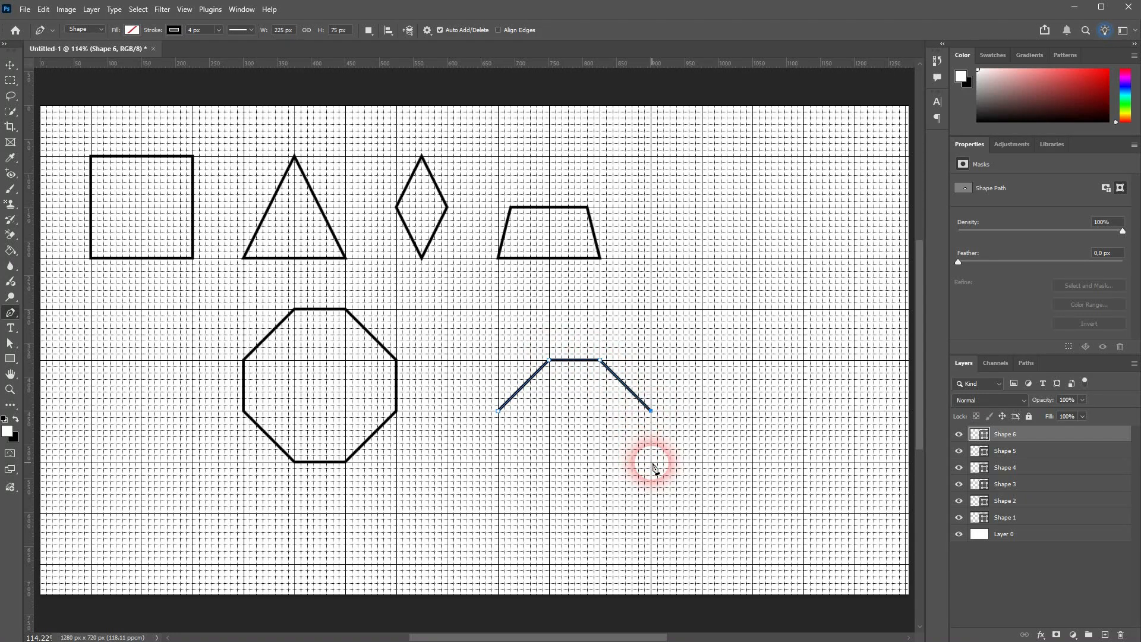
{"action": "left_click", "coordinate": [600, 462]}
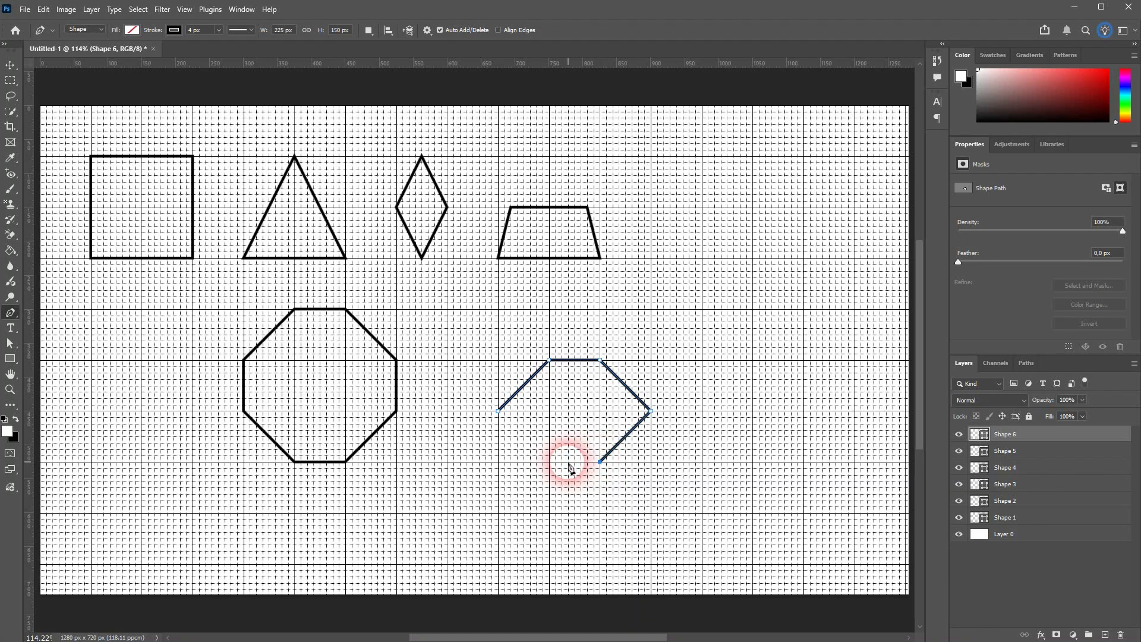
{"action": "left_click", "coordinate": [549, 462]}
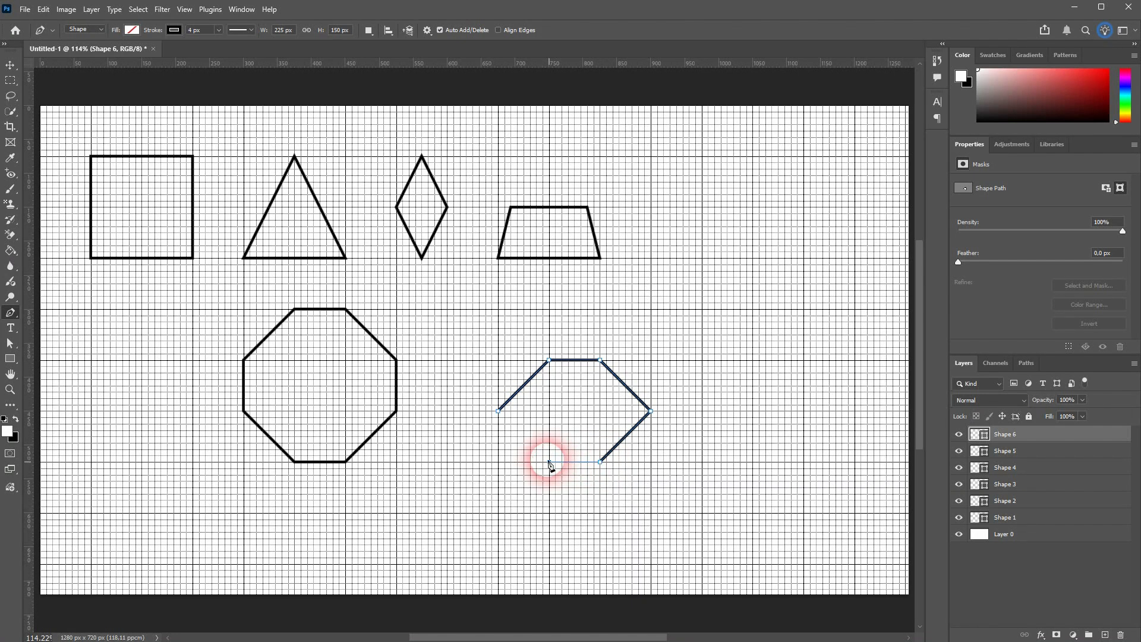
{"action": "left_click", "coordinate": [498, 411]}
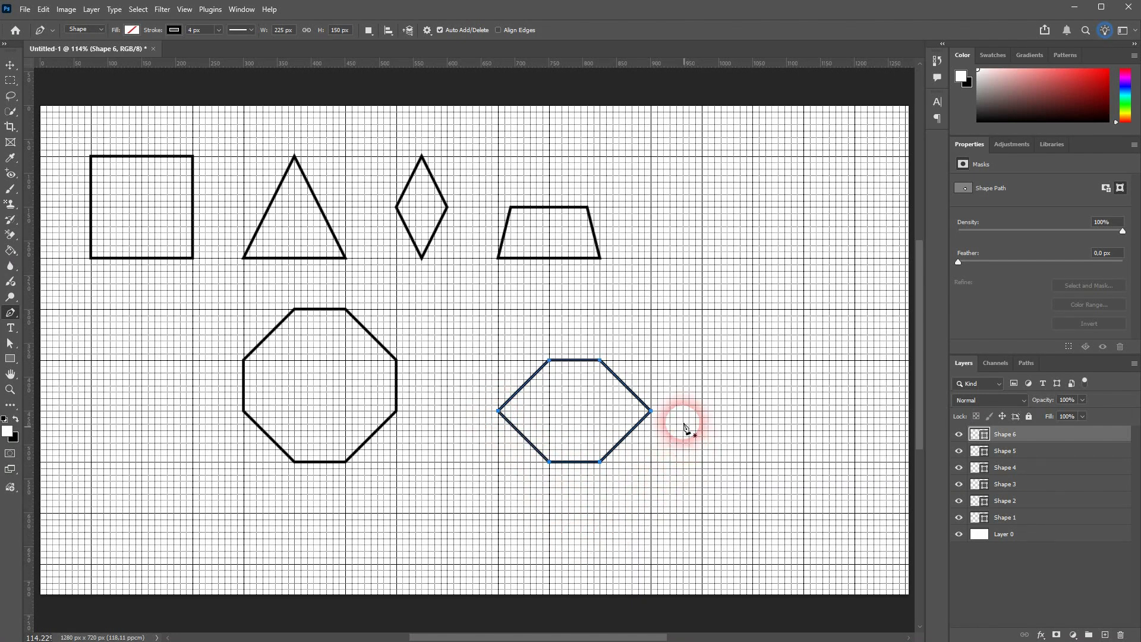
Draw a closed pentagon 150 by 150 px to the right of the hexagon, undoing and re-placing its misplaced right corner.
{"action": "left_click", "coordinate": [752, 462]}
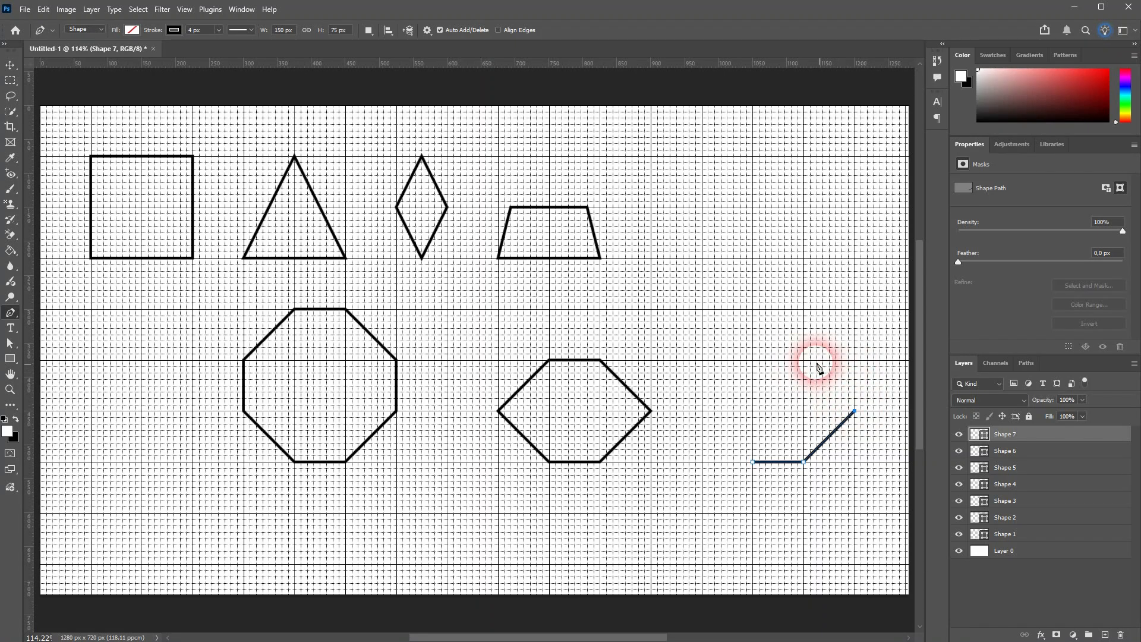
{"action": "key", "text": "ctrl+z"}
{"action": "left_click", "coordinate": [829, 410]}
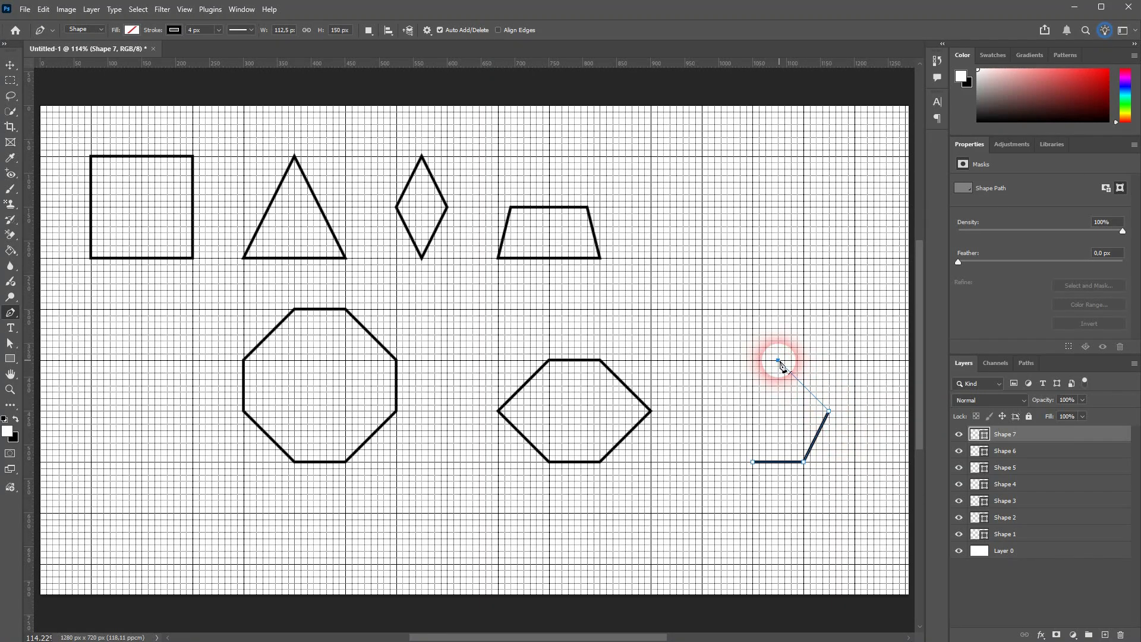
{"action": "left_click", "coordinate": [778, 360]}
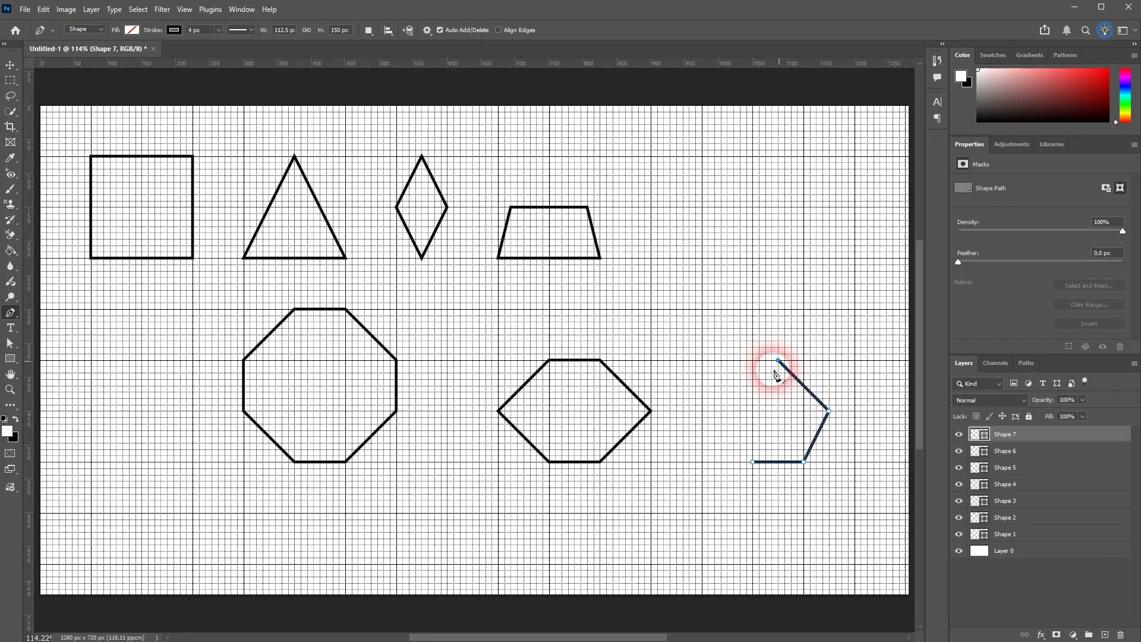
{"action": "left_click", "coordinate": [727, 410]}
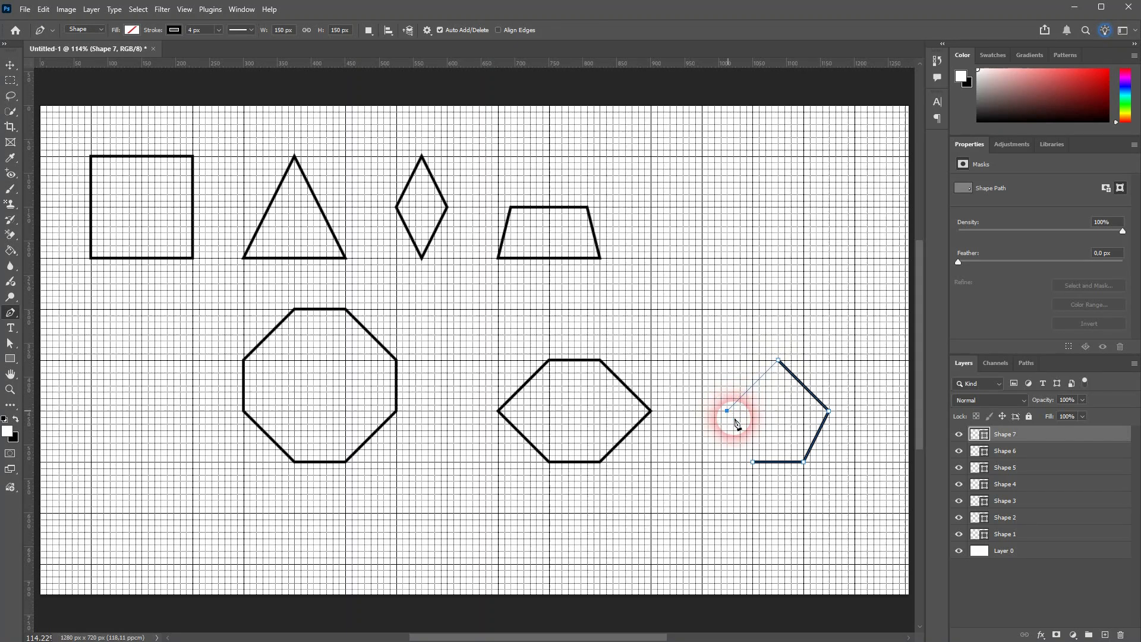
{"action": "left_click", "coordinate": [753, 462]}
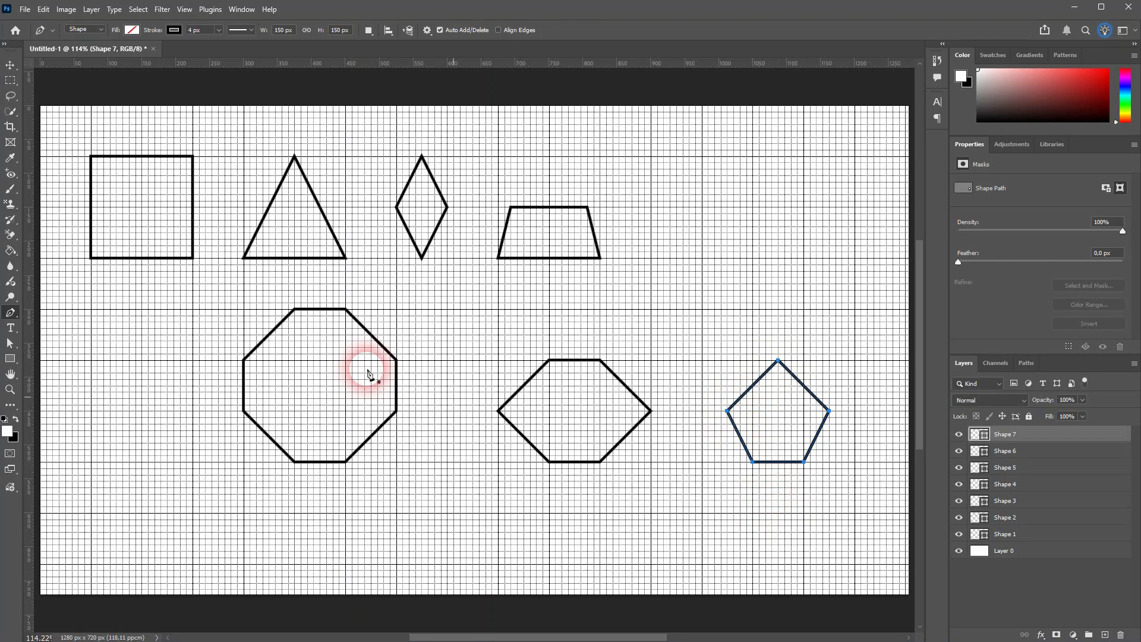
Switch to the Move tool and examine up close how the square's edges align with the grid.
{"action": "left_click", "coordinate": [12, 68]}
{"action": "left_click", "coordinate": [602, 354]}
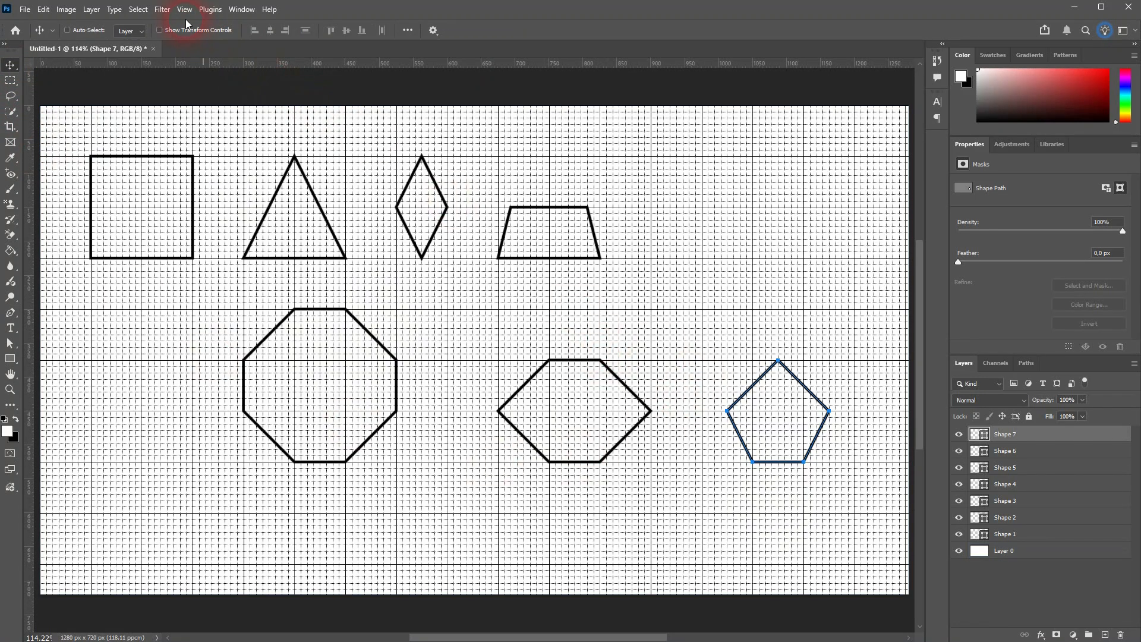
{"action": "scroll", "coordinate": [94, 172], "scroll_direction": "left", "scroll_amount": 2}
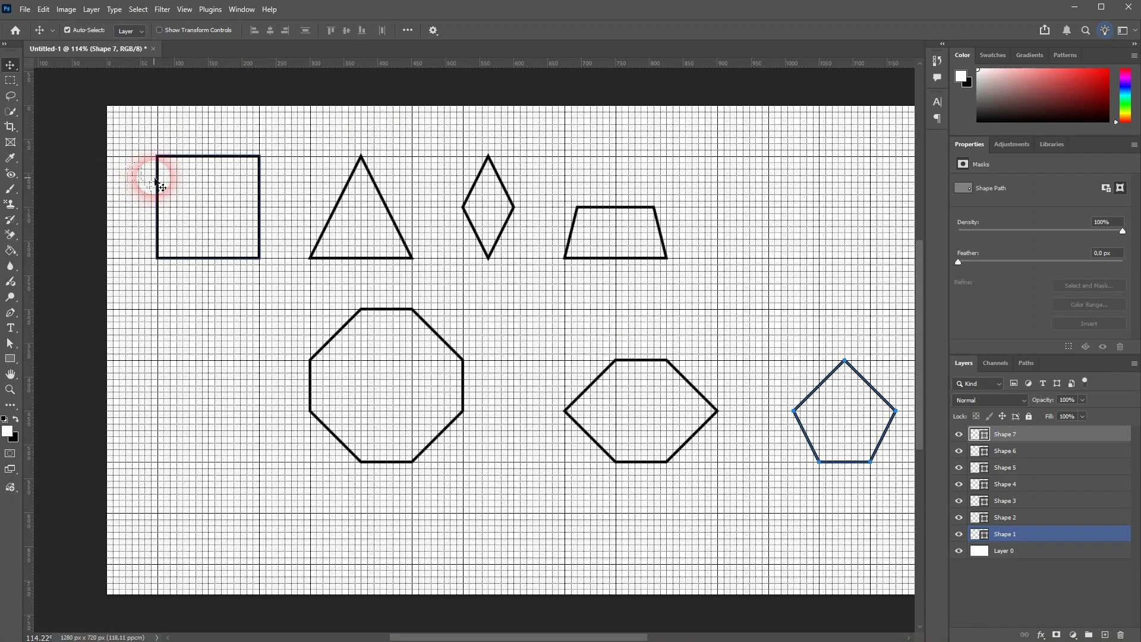
{"action": "scroll", "coordinate": [156, 179], "scroll_direction": "up", "scroll_amount": 4}
{"action": "scroll", "coordinate": [159, 181], "scroll_direction": "up", "scroll_amount": 5}
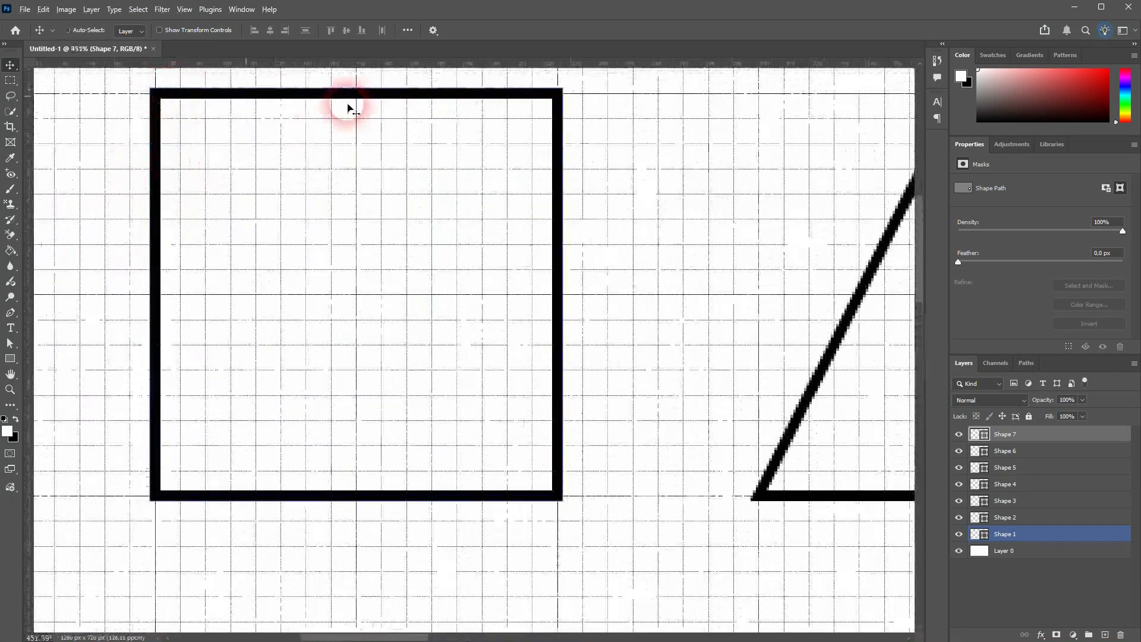
{"action": "key", "text": "ctrl+0"}
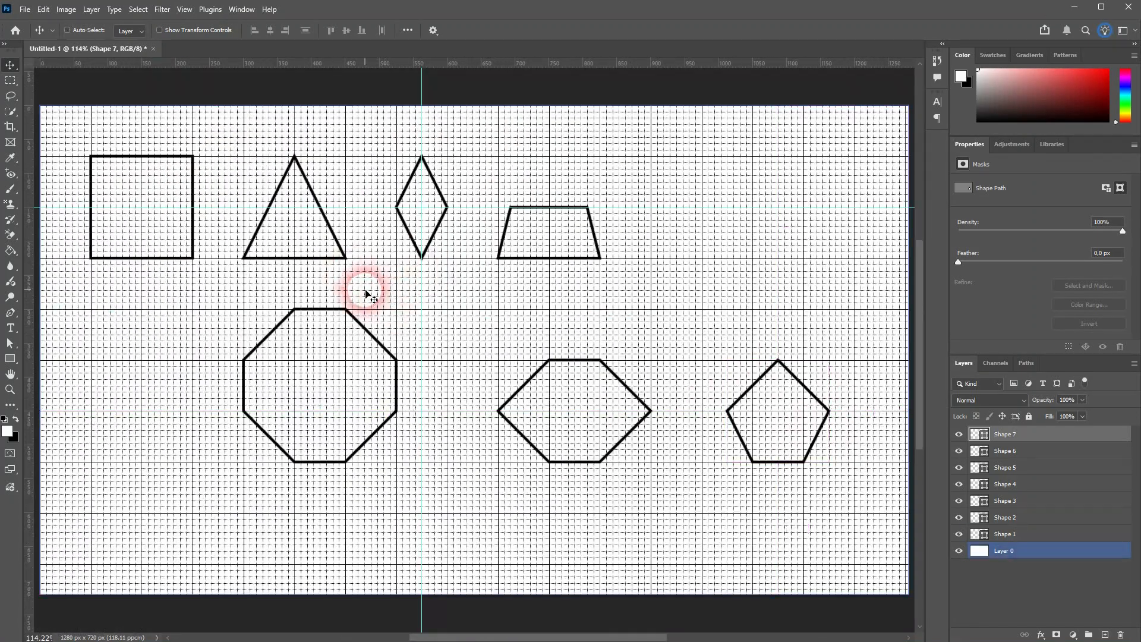
Clear the horizontal and vertical guides that cross at the diamond's centre.
{"action": "left_click", "coordinate": [184, 9]}
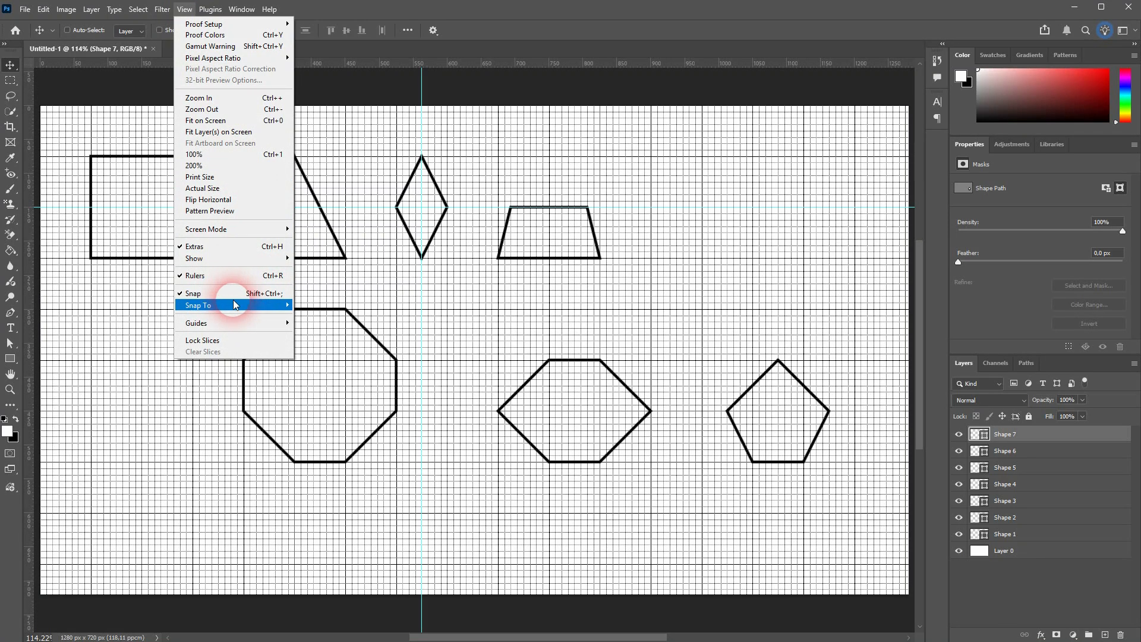
{"action": "mouse_move", "coordinate": [237, 310]}
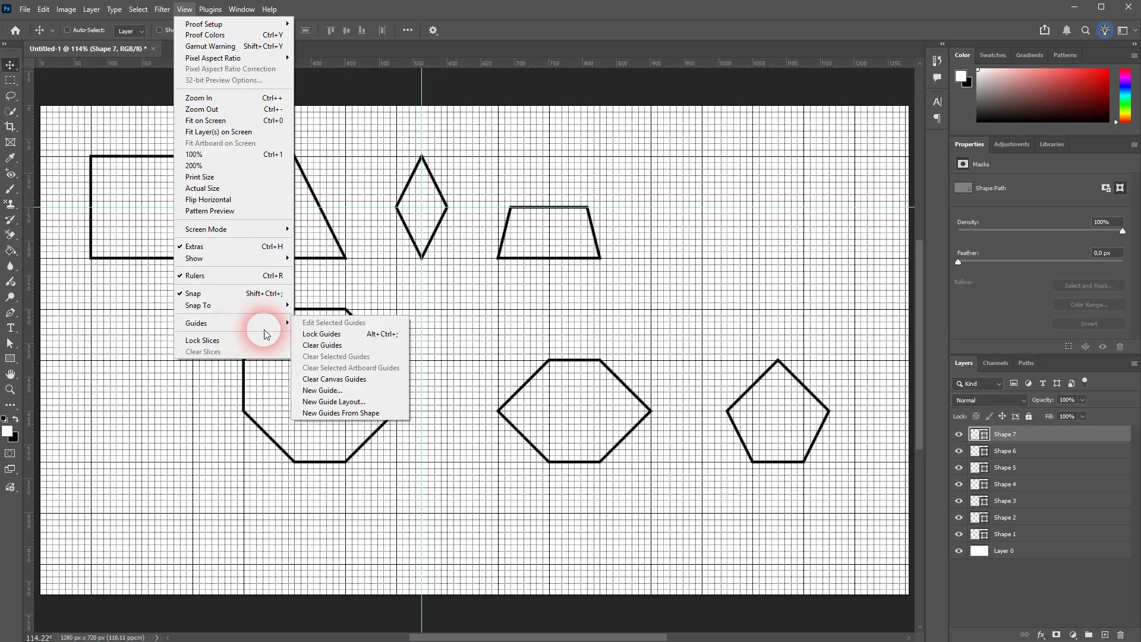
{"action": "left_click", "coordinate": [332, 345]}
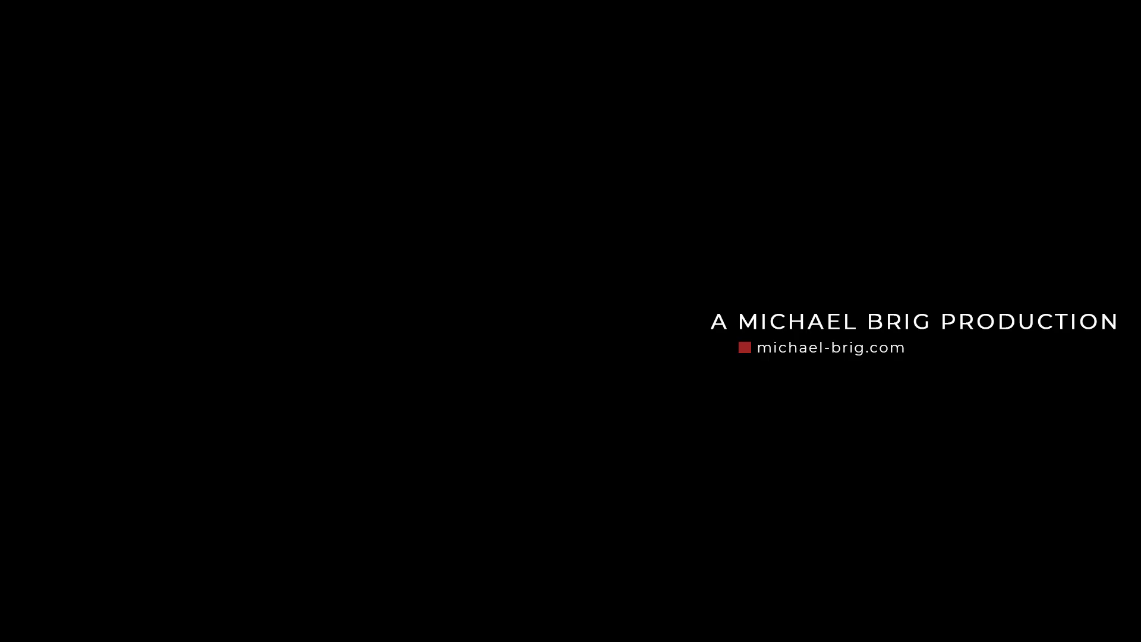